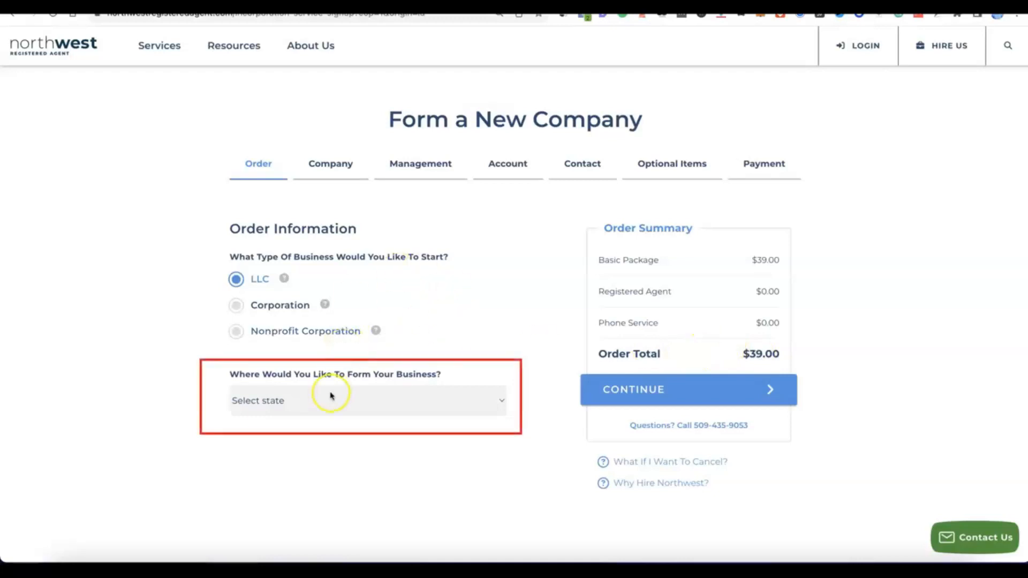
# - Choose NM - New Mexico as the state for forming the LLC and continue to the company details
pyautogui.click(495, 398)
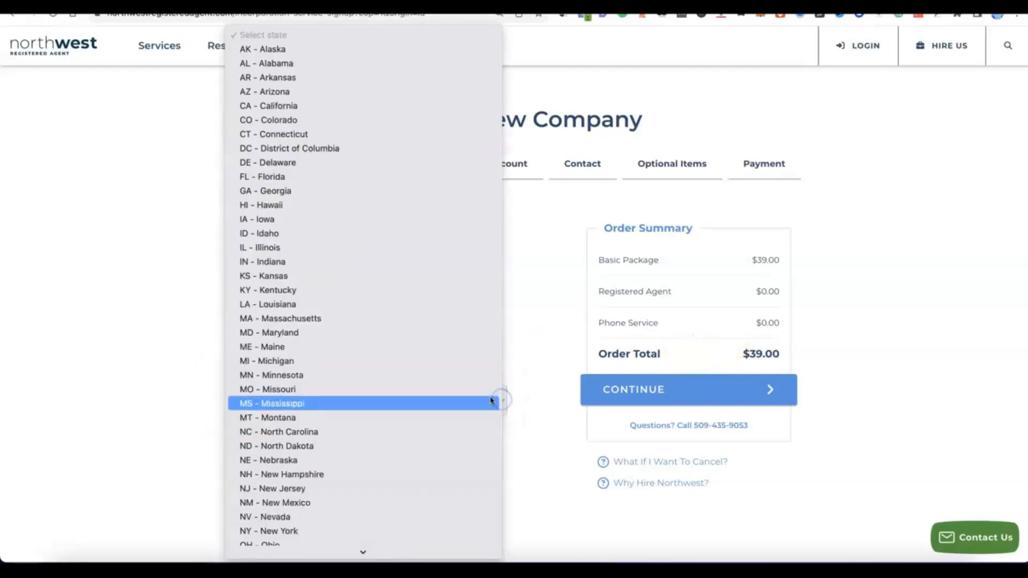
pyautogui.scroll(-3, 370, 341)
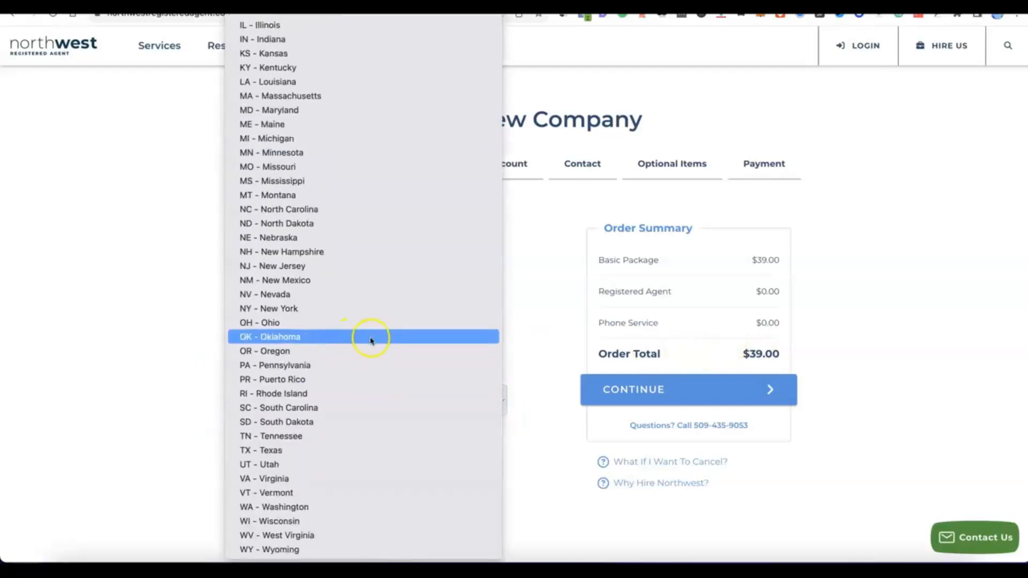
pyautogui.click(287, 280)
pyautogui.scroll(-2, 395, 426)
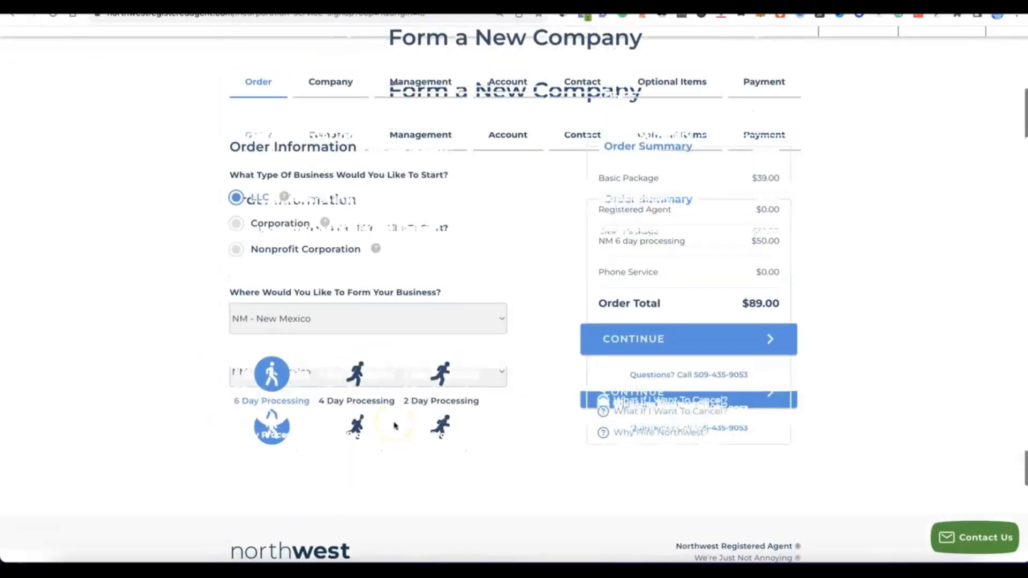
pyautogui.scroll(1, 394, 426)
pyautogui.click(669, 388)
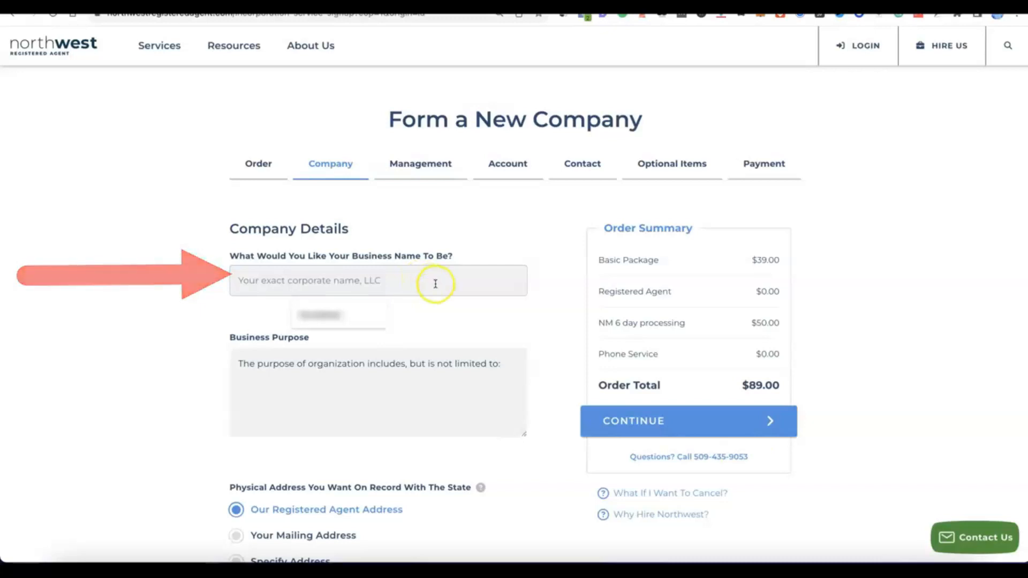
# - Name the business Modoe and complete the purpose as "The purpose of the organization includes, but is not limited to: E-commerce - online selling of general products."
pyautogui.click(898, 570)
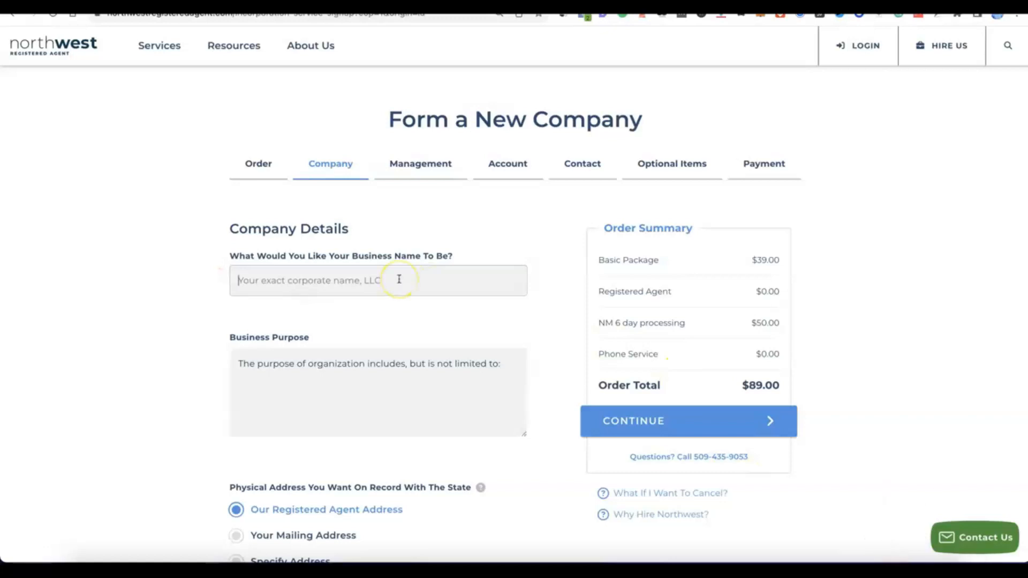
pyautogui.write('Modoe')
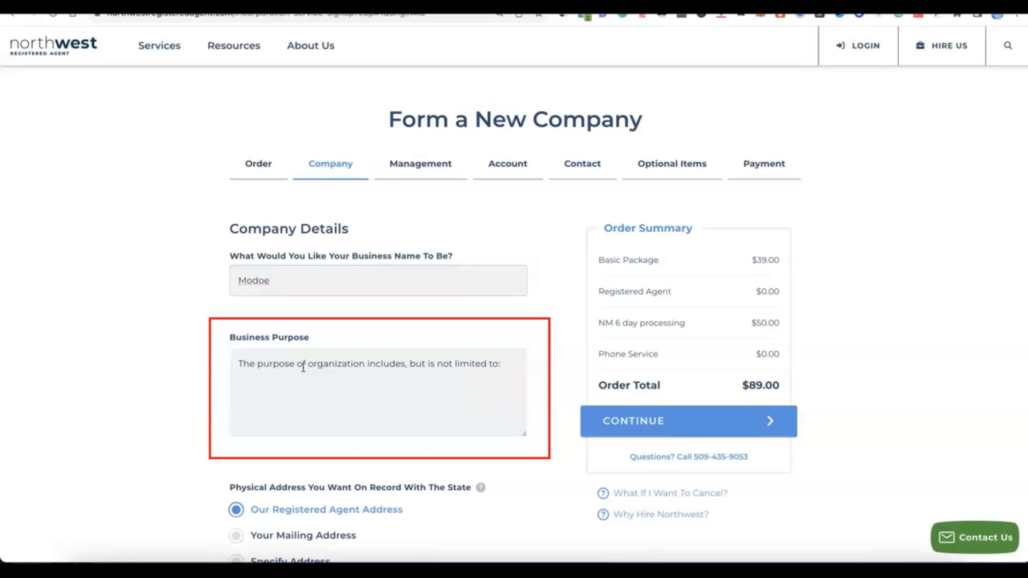
pyautogui.click(284, 398)
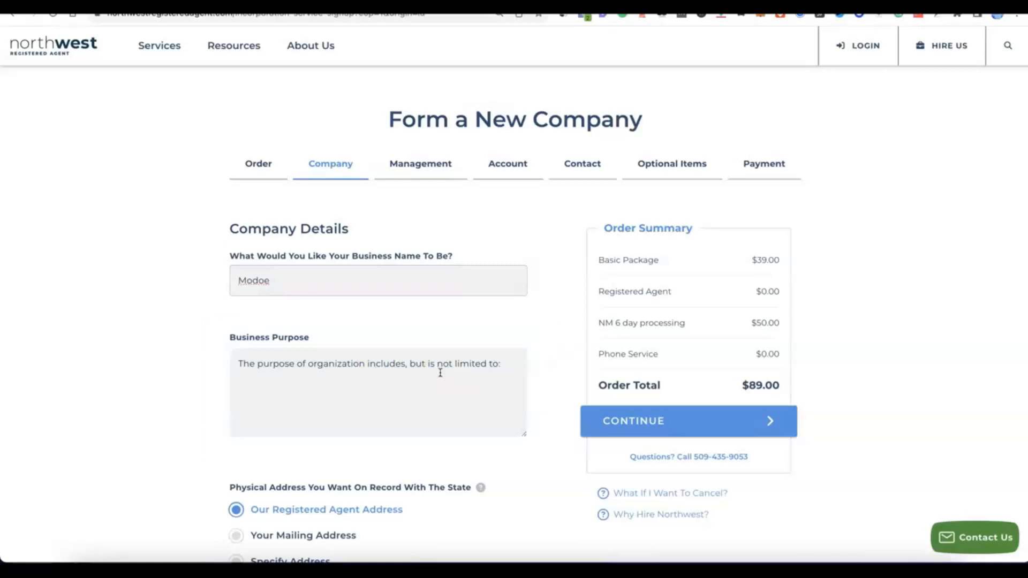
pyautogui.click(500, 352)
pyautogui.write('The purpose of the organization includes, but is not limited to: E-commerce - online selling of general products.')
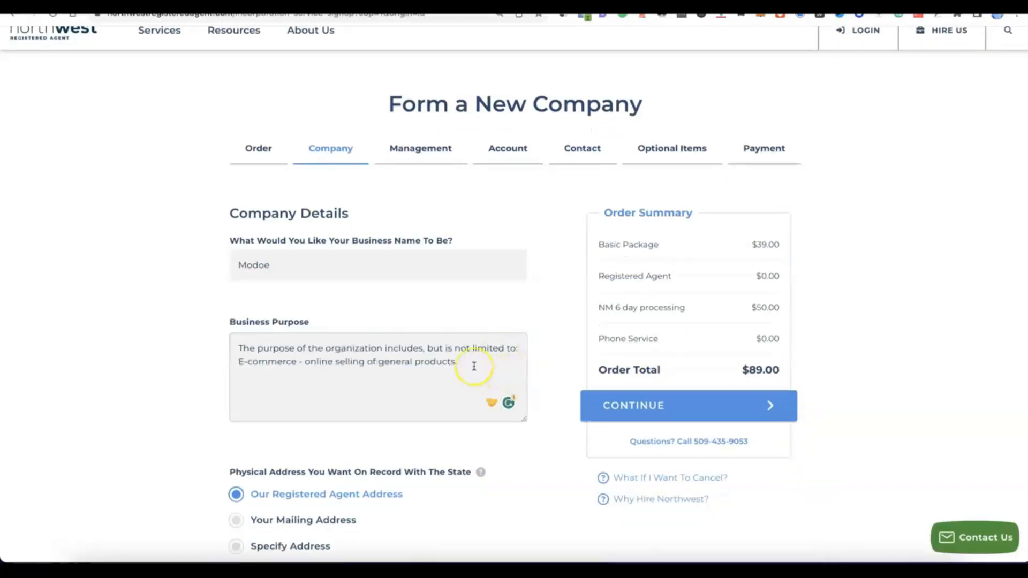
# - Keep the registered agent address as both the physical and mailing address on record and continue to company management
pyautogui.scroll(-3, 465, 368)
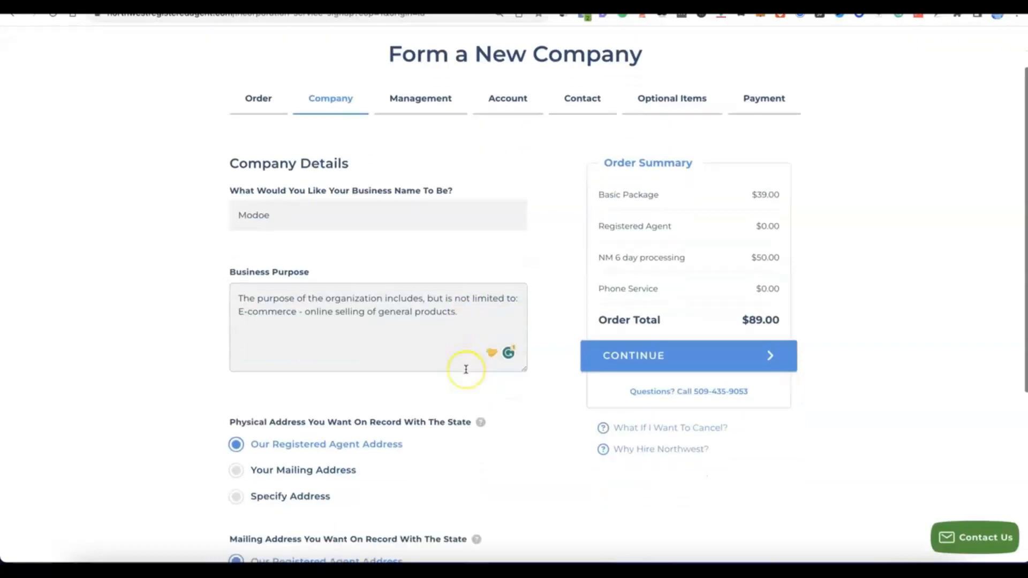
pyautogui.scroll(-1, 466, 369)
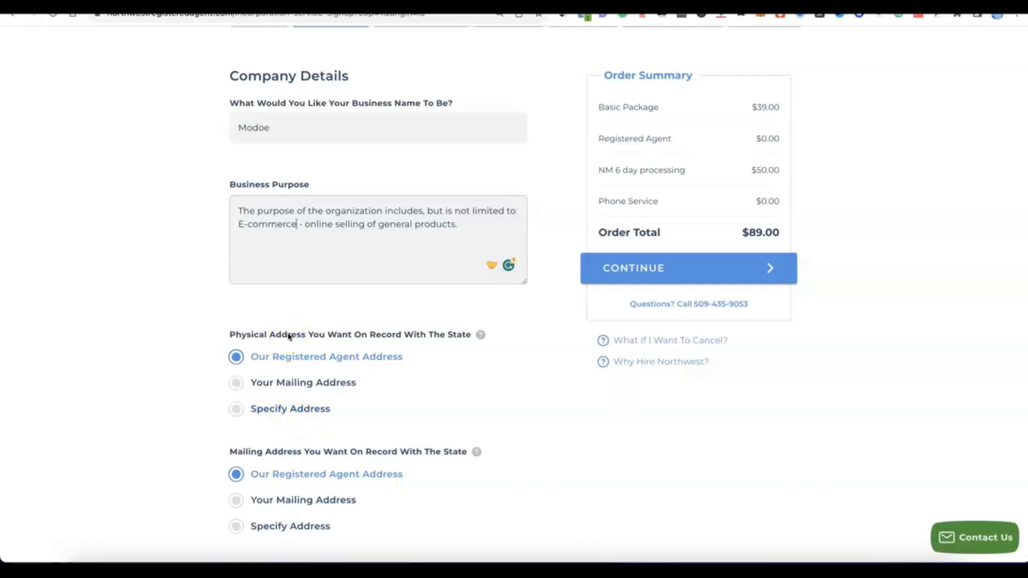
pyautogui.scroll(-3, 288, 336)
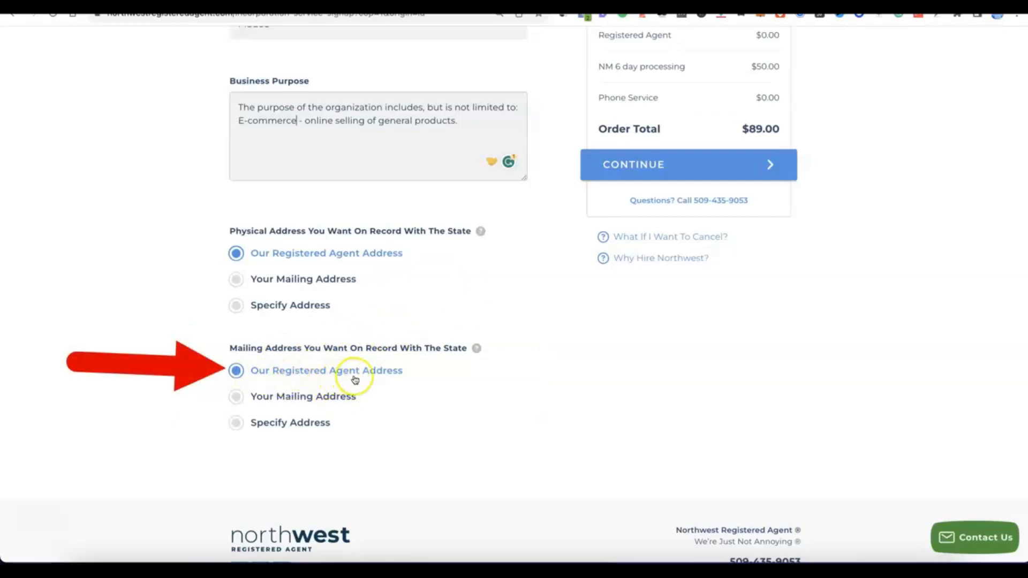
pyautogui.scroll(5, 401, 376)
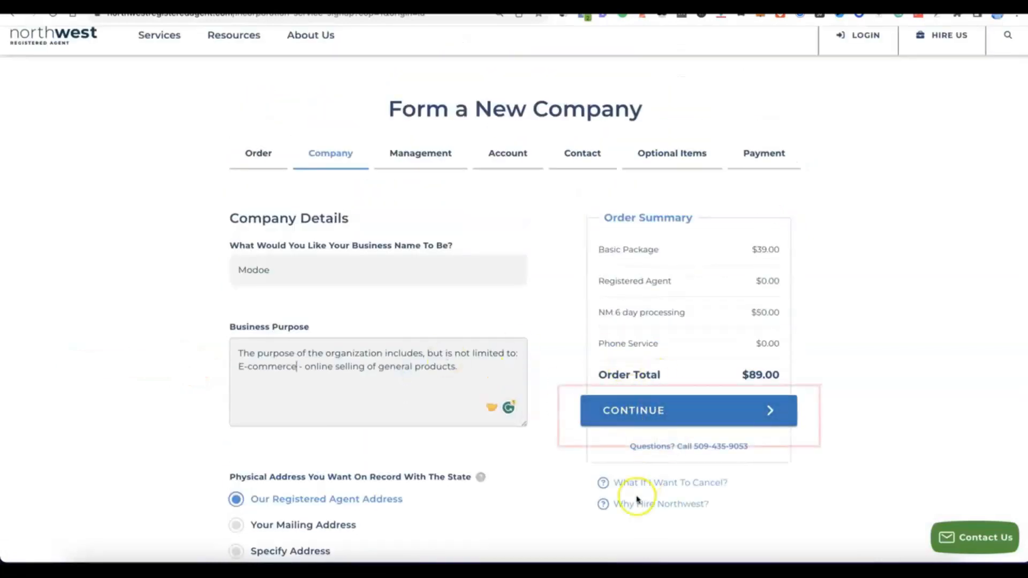
pyautogui.click(639, 416)
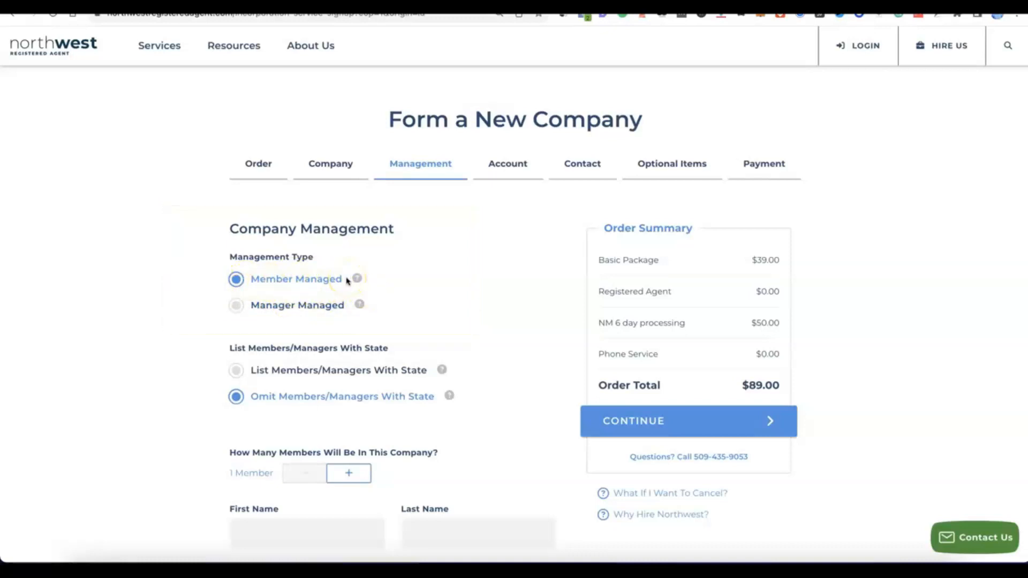
# - Set the company to 2 members, fill in both members' first and last names, and continue to account setup
pyautogui.scroll(-2, 288, 271)
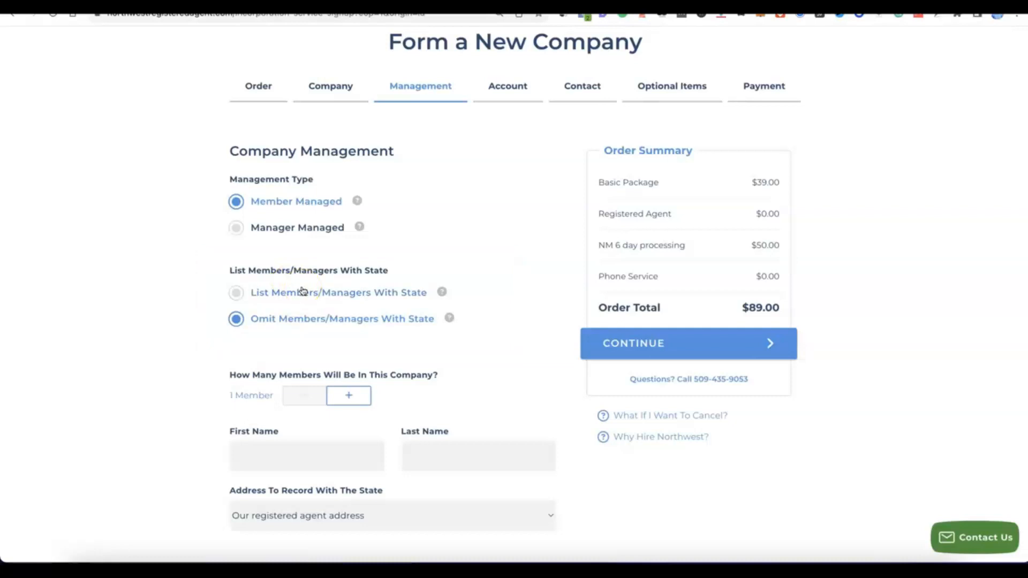
pyautogui.click(351, 396)
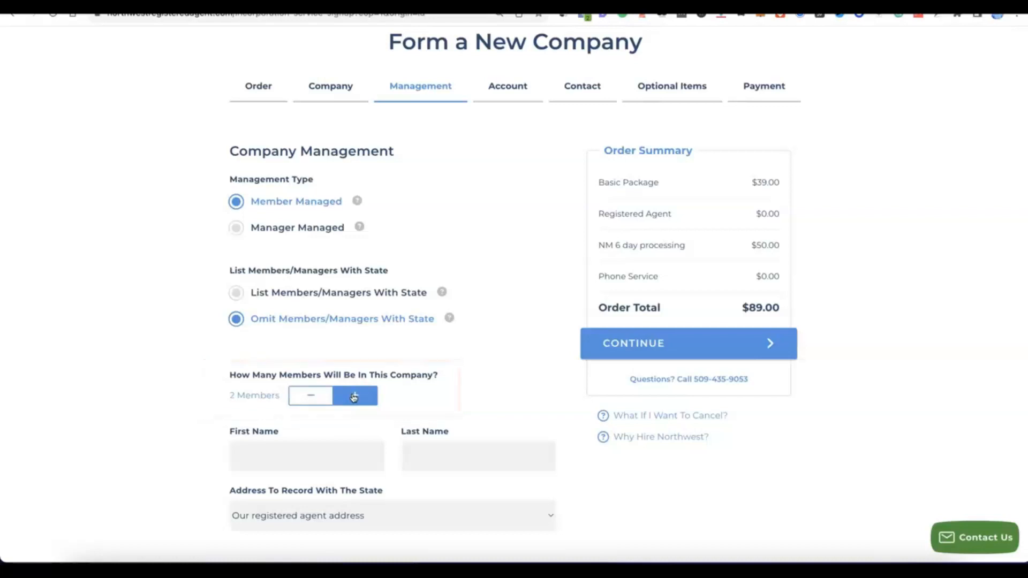
pyautogui.scroll(-5, 353, 397)
pyautogui.scroll(2, 348, 396)
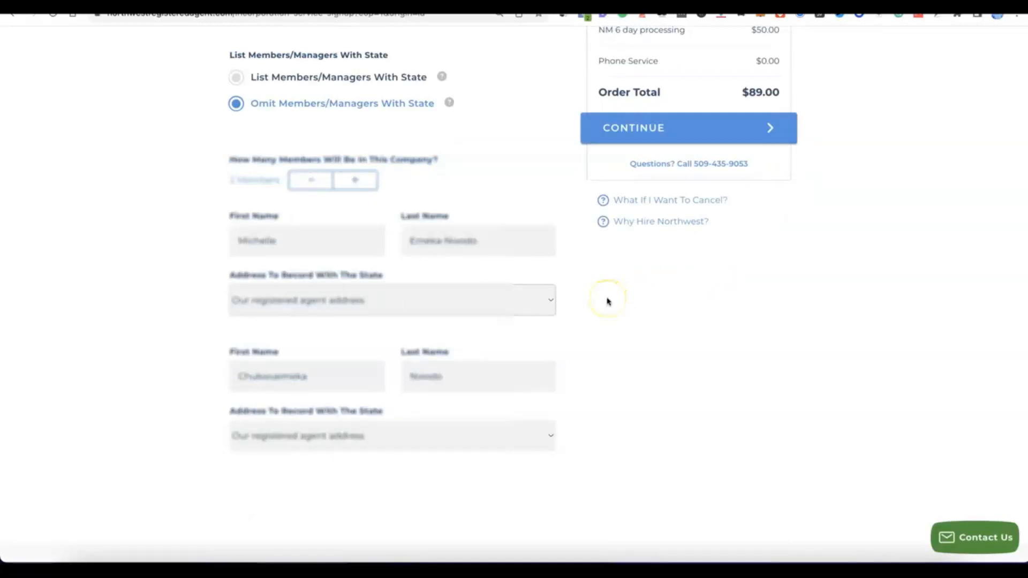
pyautogui.scroll(3, 608, 313)
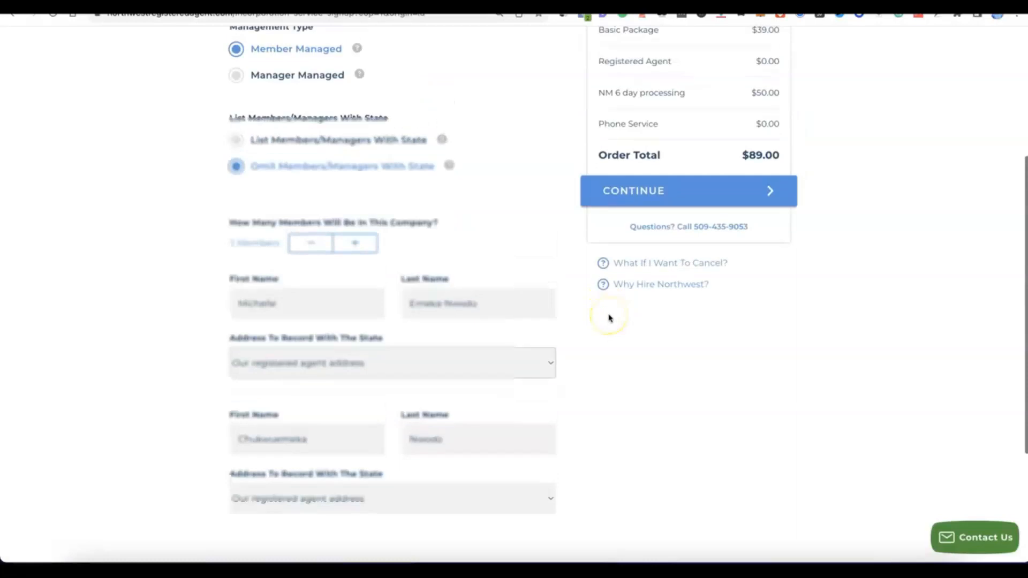
pyautogui.scroll(1, 645, 206)
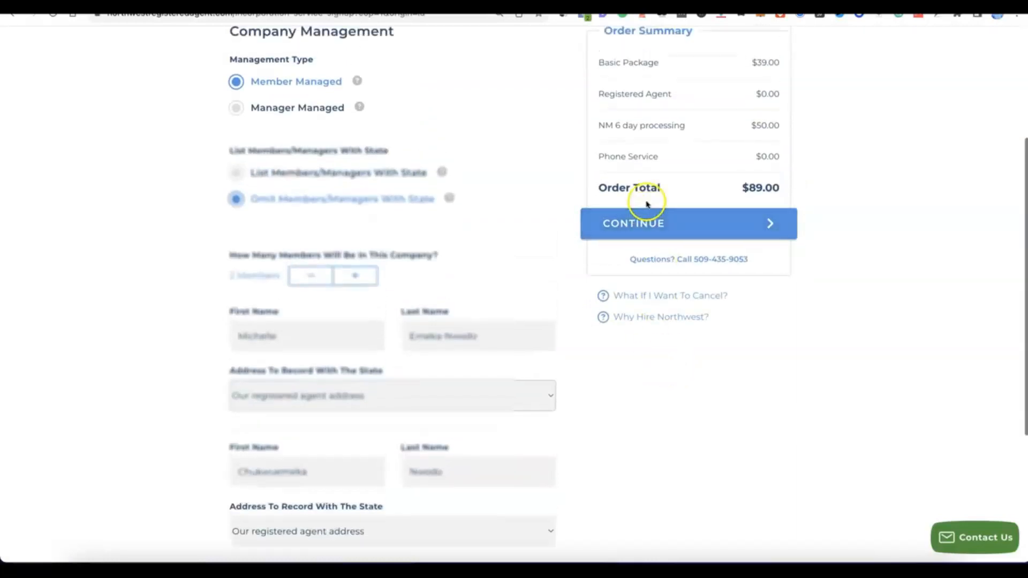
pyautogui.click(647, 216)
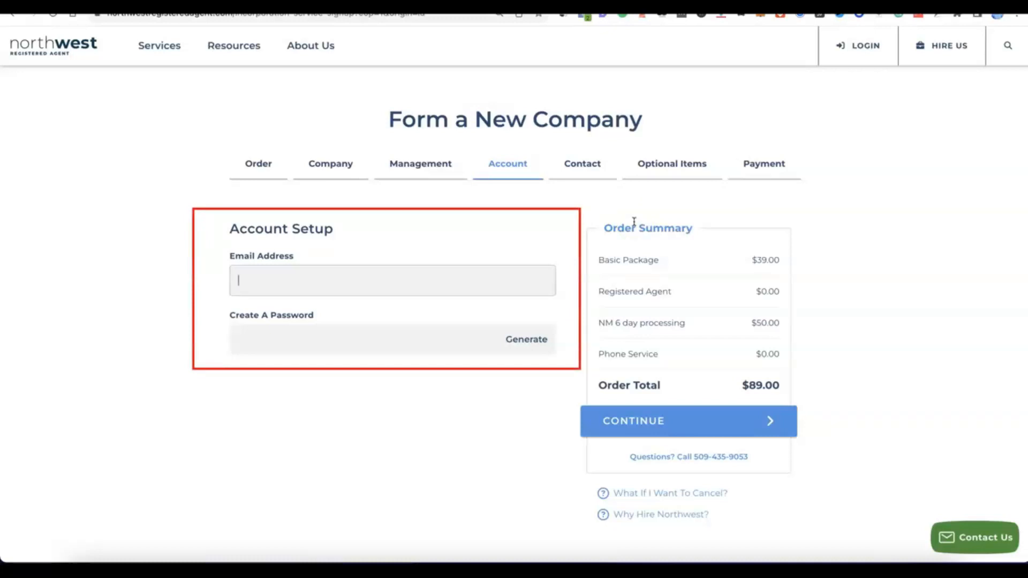
# - Enter the account's email address, generate an account password, and continue to the contact details
pyautogui.click(348, 274)
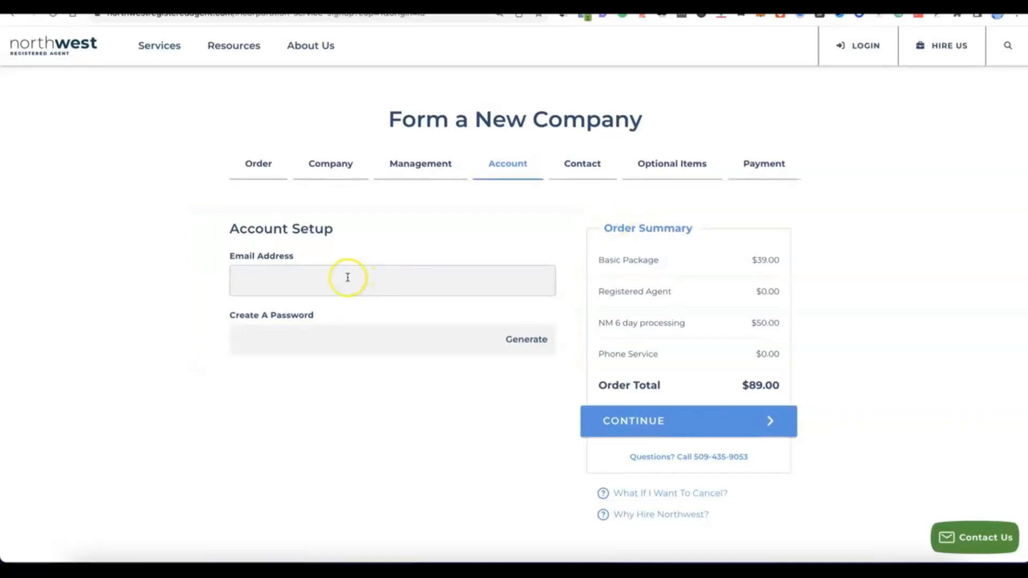
pyautogui.scroll(-1, 349, 272)
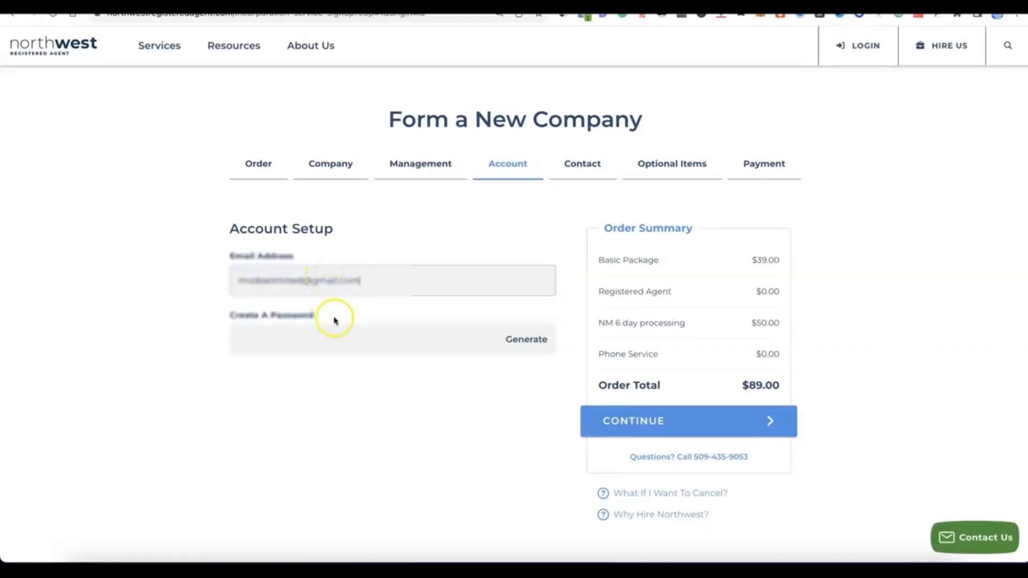
pyautogui.click(329, 338)
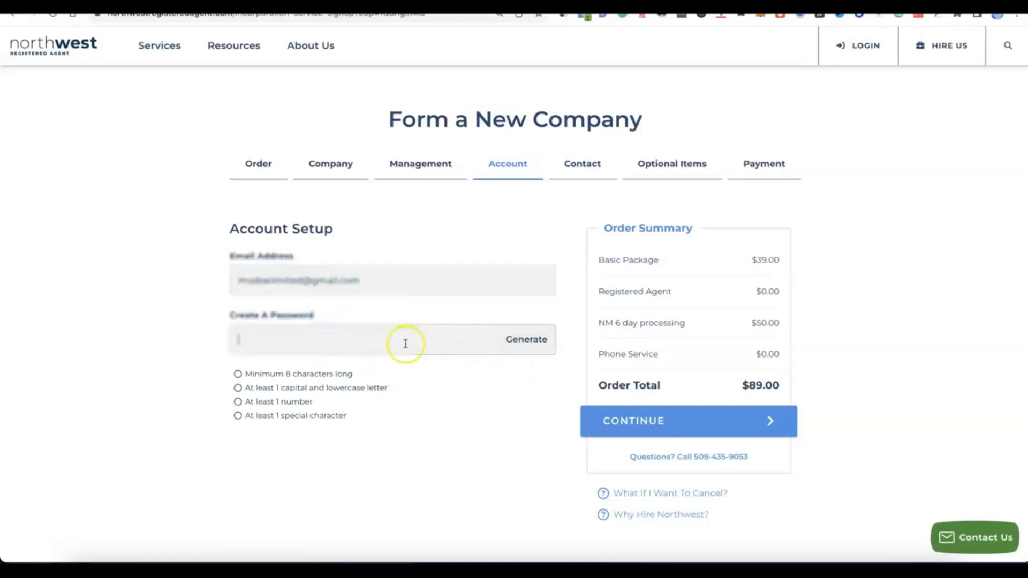
pyautogui.click(528, 341)
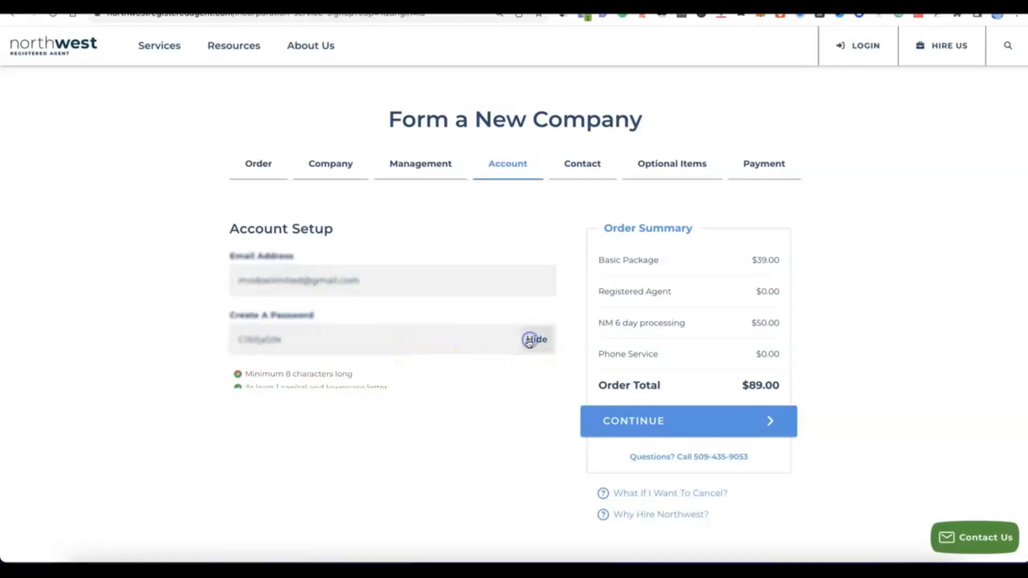
pyautogui.click(372, 385)
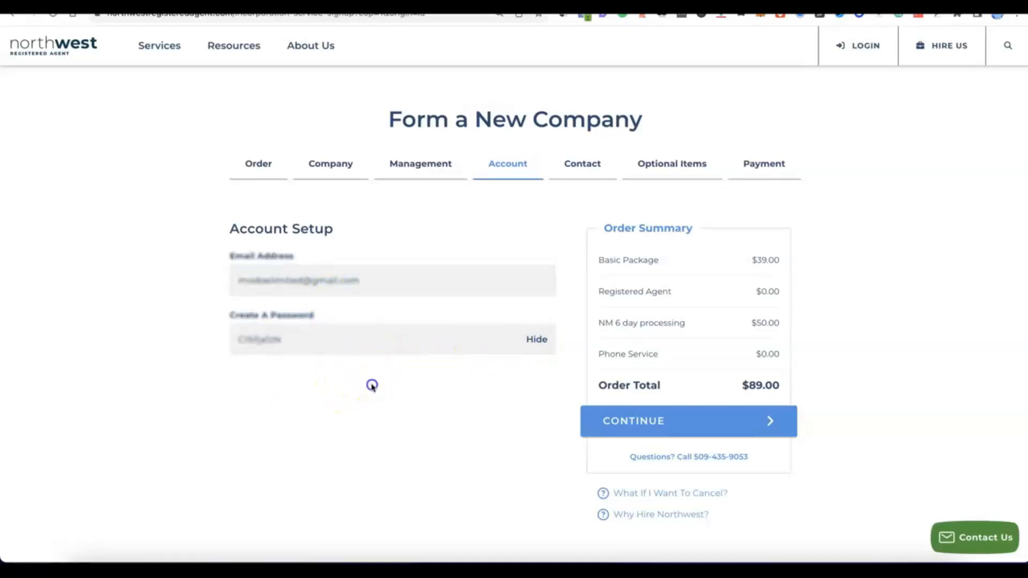
pyautogui.scroll(-1, 372, 387)
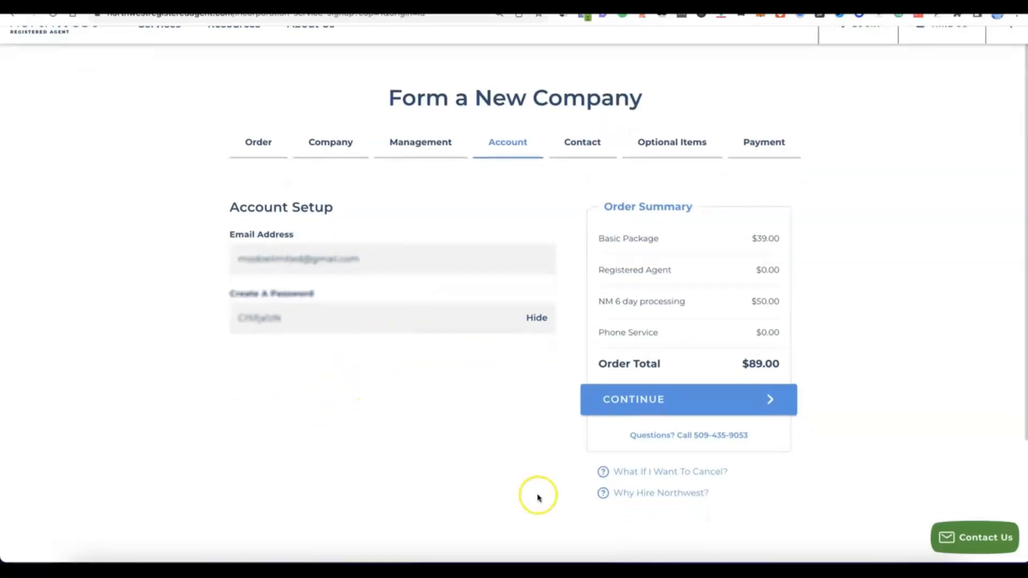
pyautogui.click(657, 412)
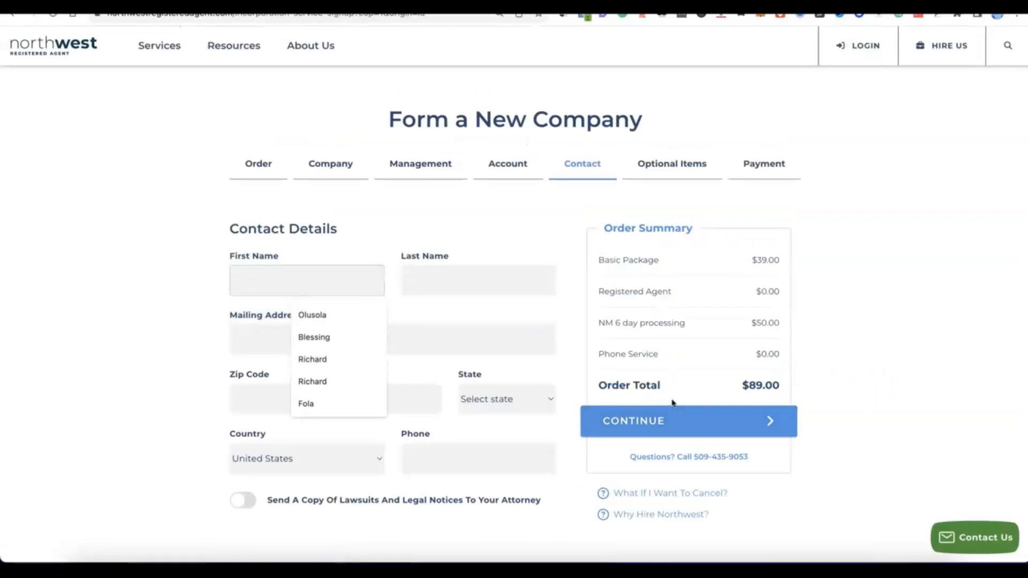
# - Fill in the contact's full name, mailing address, country and phone number, and continue to the optional items
pyautogui.click(153, 275)
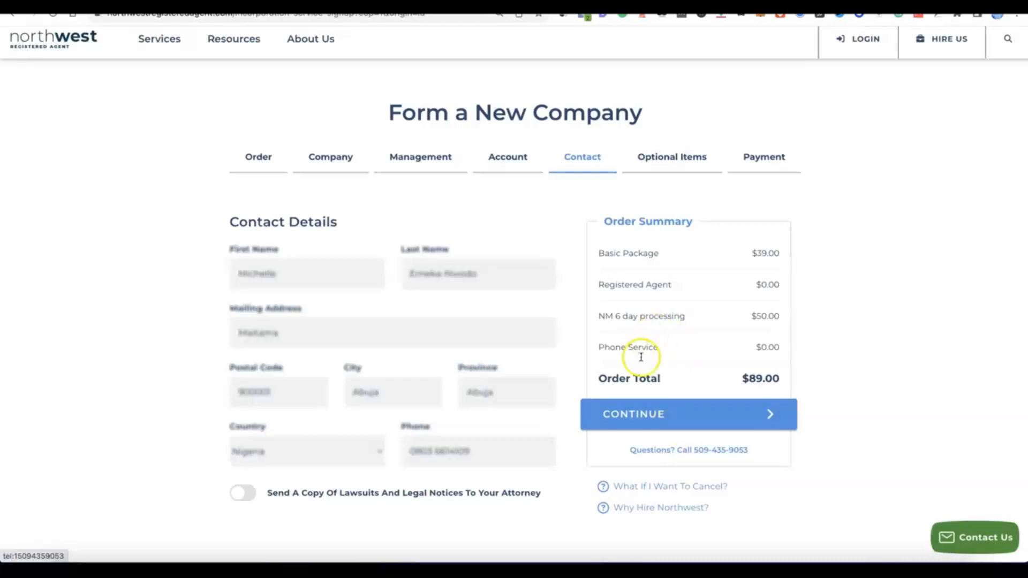
pyautogui.click(638, 422)
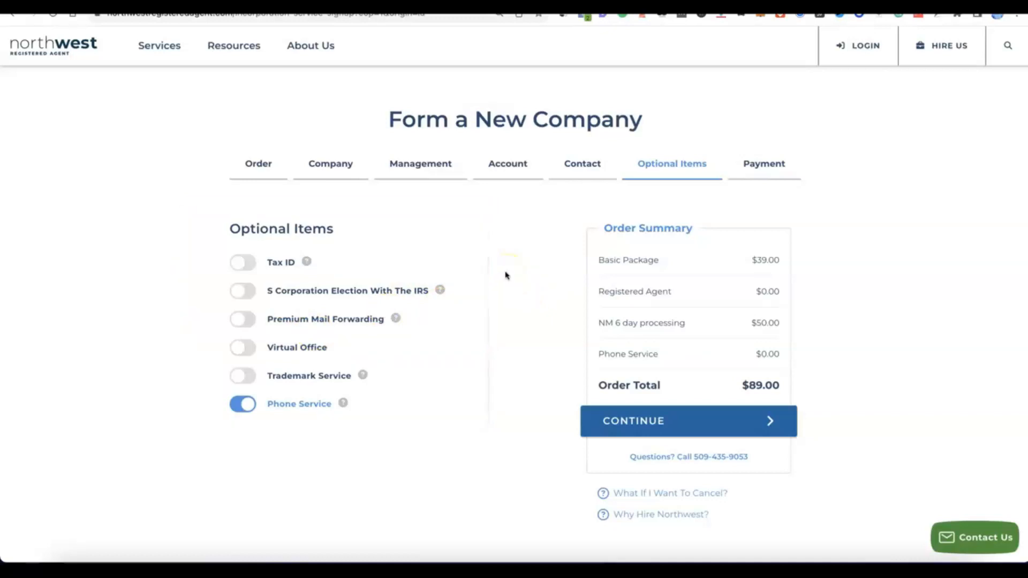
# - Remove the Phone Service option from the order
pyautogui.click(247, 406)
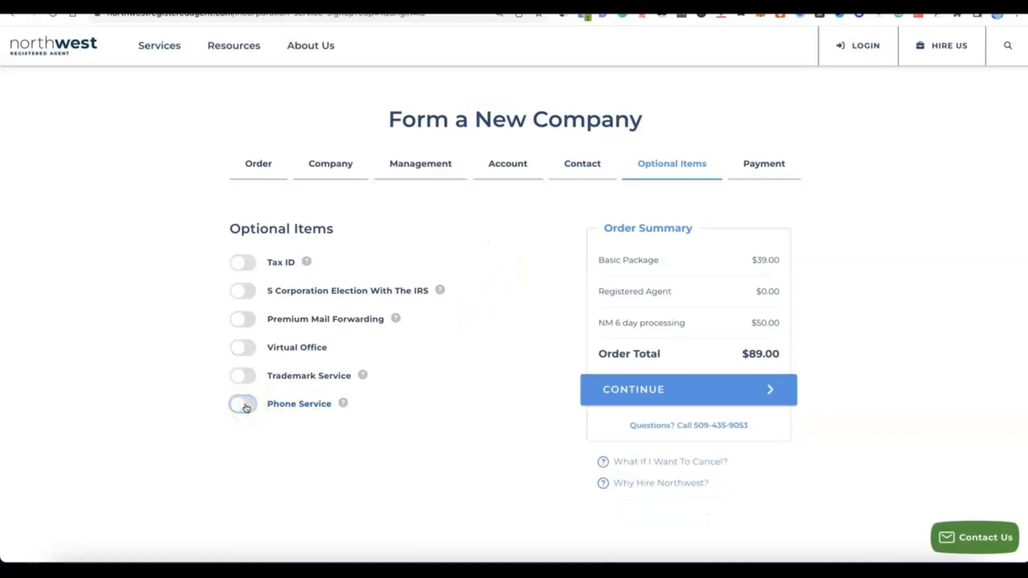
pyautogui.click(240, 405)
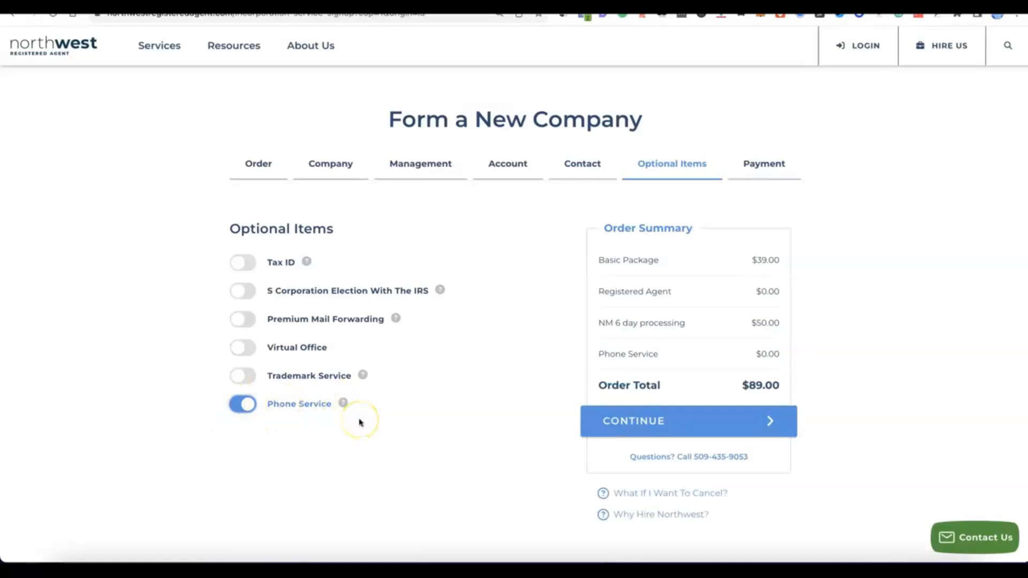
pyautogui.click(247, 406)
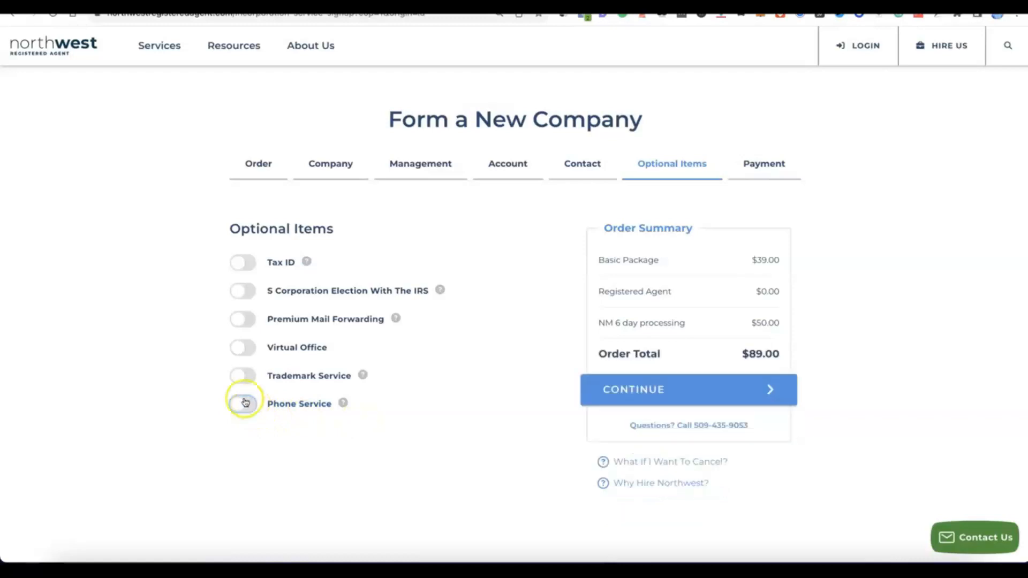
# - Add the Tax ID option to the order and choose Do NOT Have Social Security Number for the FEIN
pyautogui.click(238, 262)
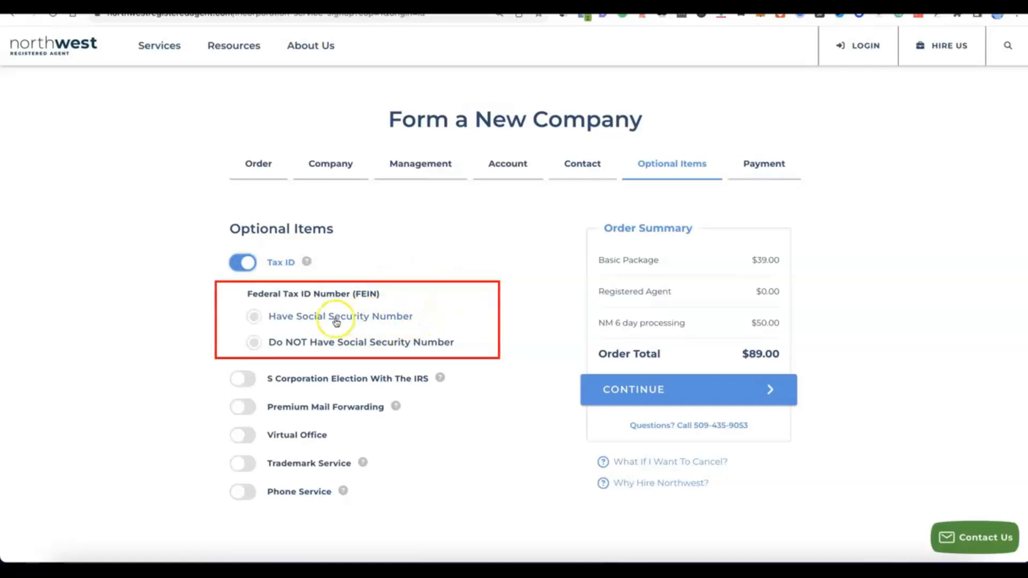
pyautogui.click(254, 315)
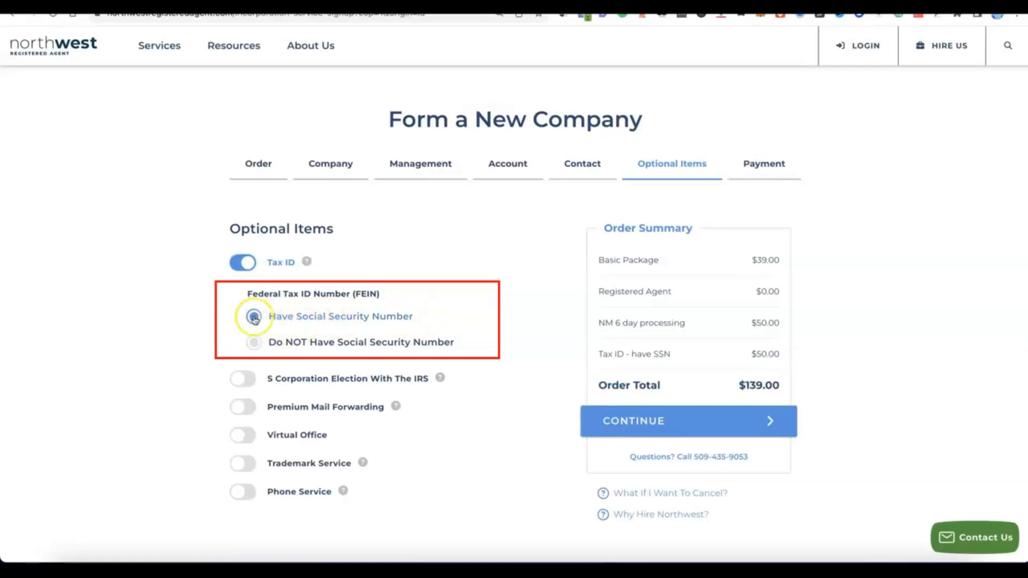
pyautogui.click(250, 344)
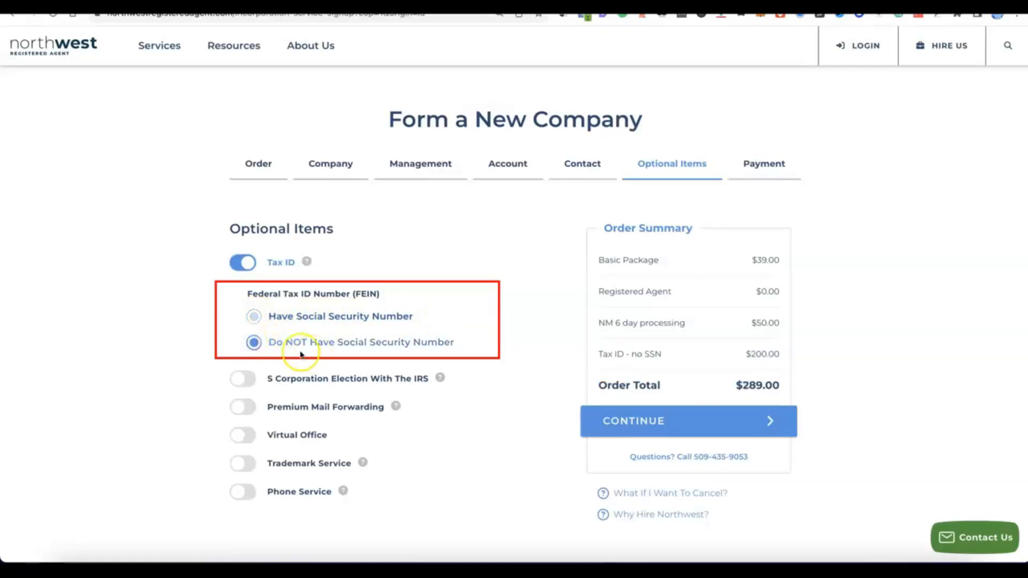
pyautogui.click(346, 350)
pyautogui.click(370, 317)
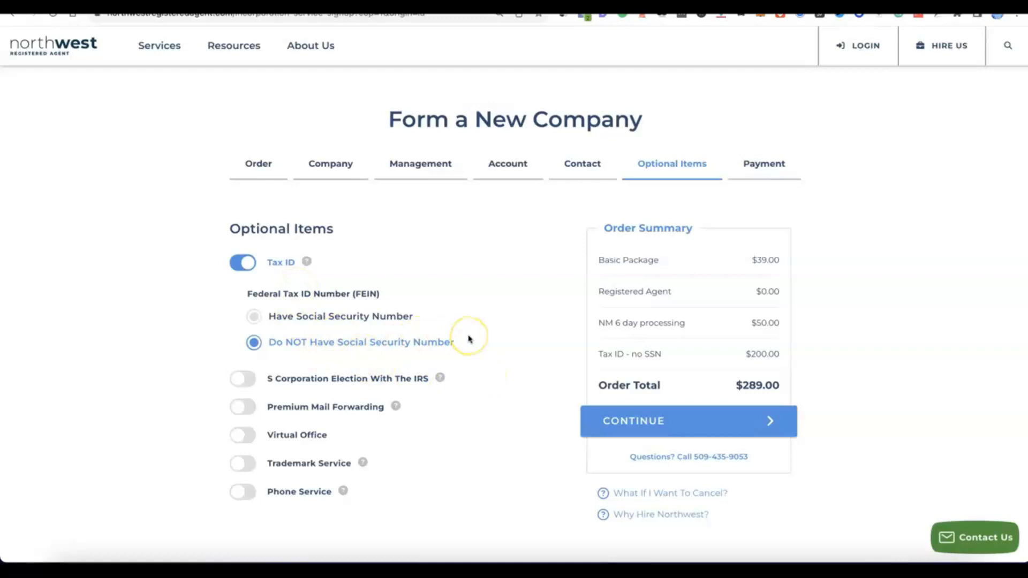
# - Accept the selected optional items and continue to the payment information
pyautogui.scroll(-3, 469, 339)
pyautogui.scroll(2, 444, 338)
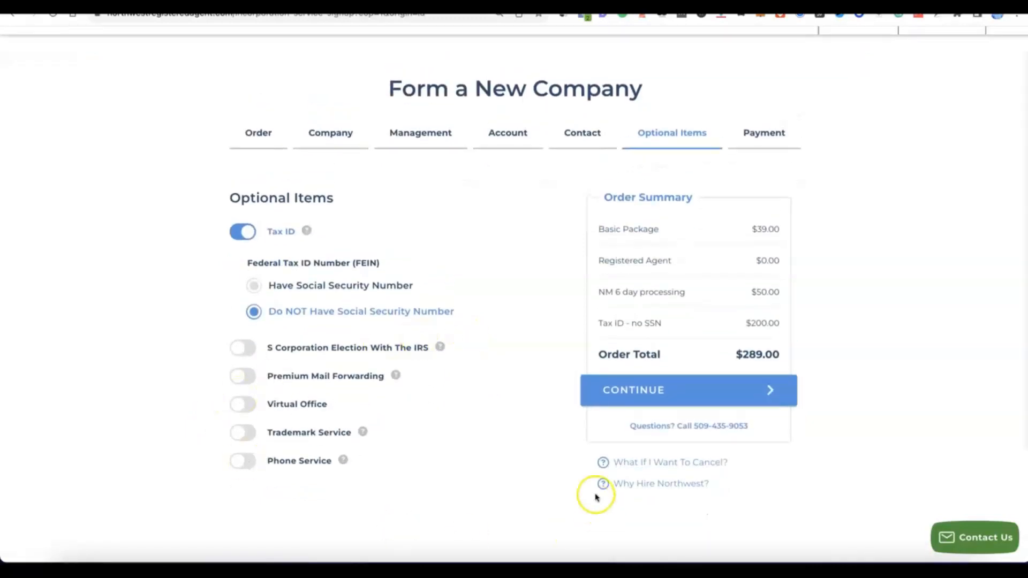
pyautogui.click(648, 390)
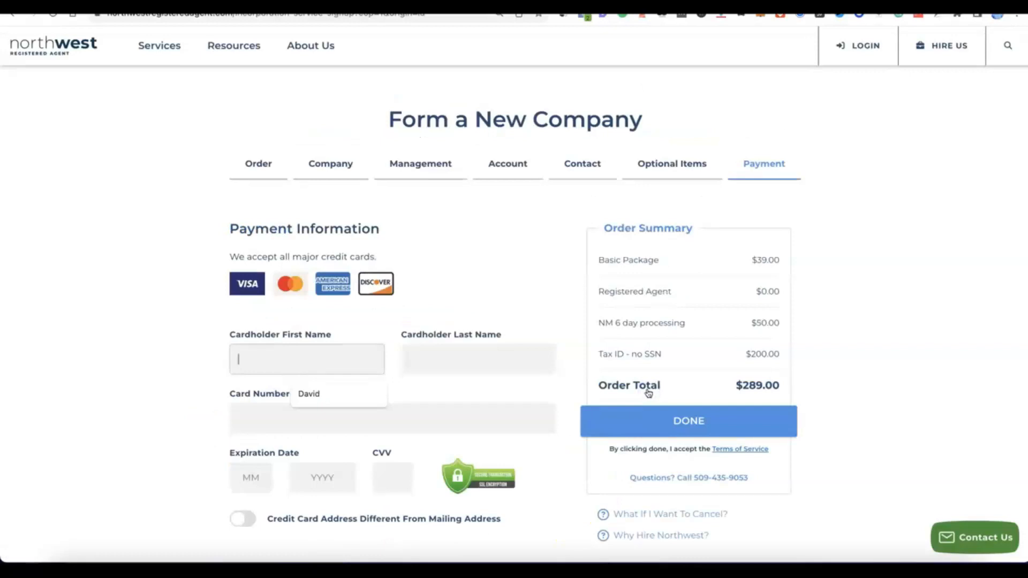
# - Fill in the cardholder's name, card number, expiration date and CVV, and place the order
pyautogui.scroll(-3, 649, 374)
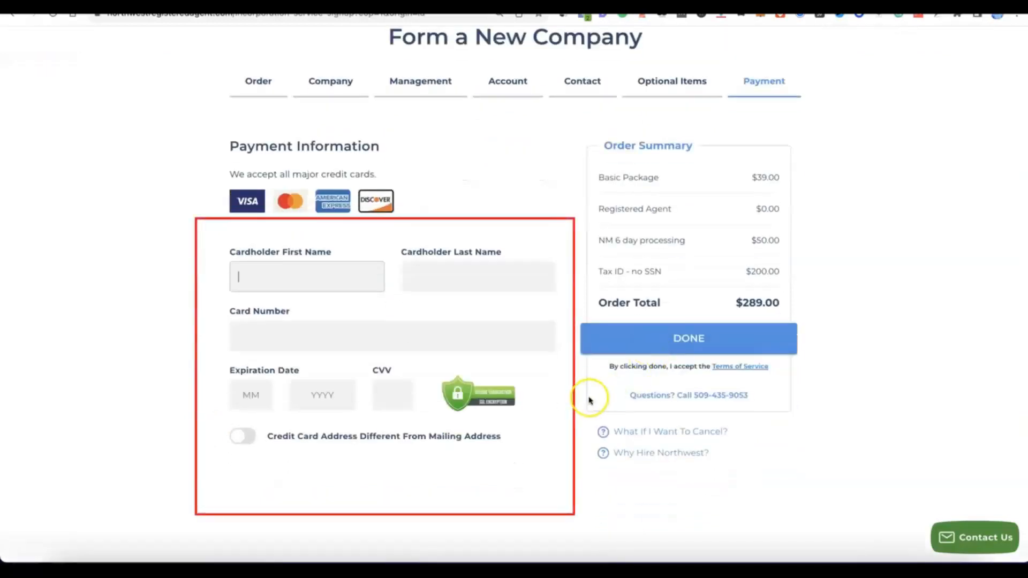
pyautogui.click(281, 276)
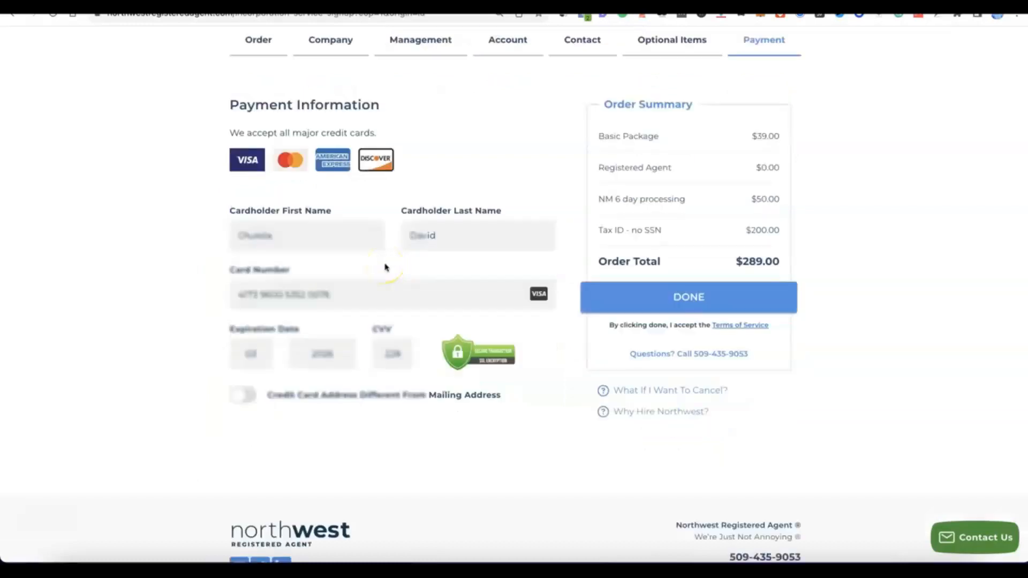
pyautogui.click(653, 299)
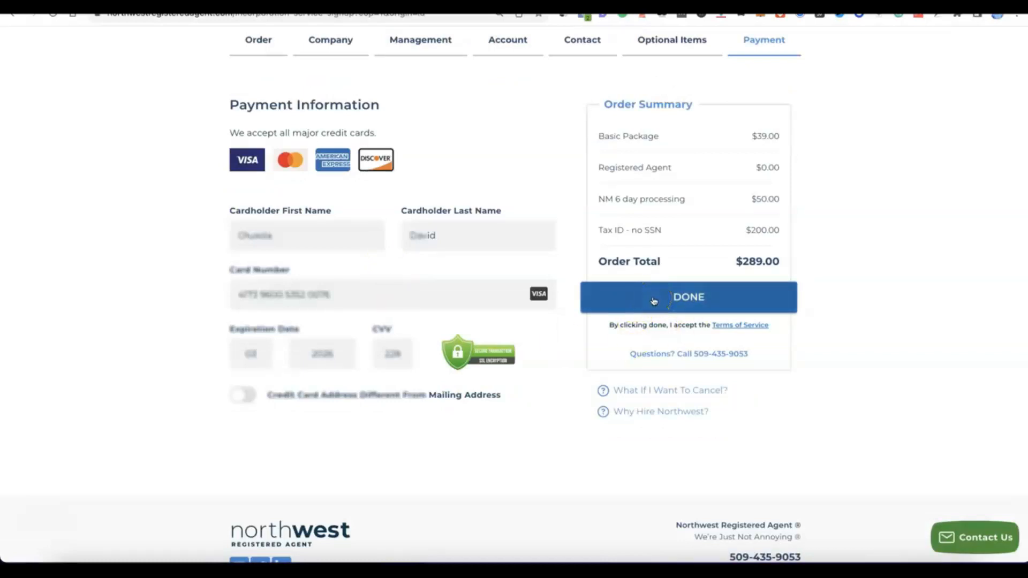
pyautogui.click(677, 297)
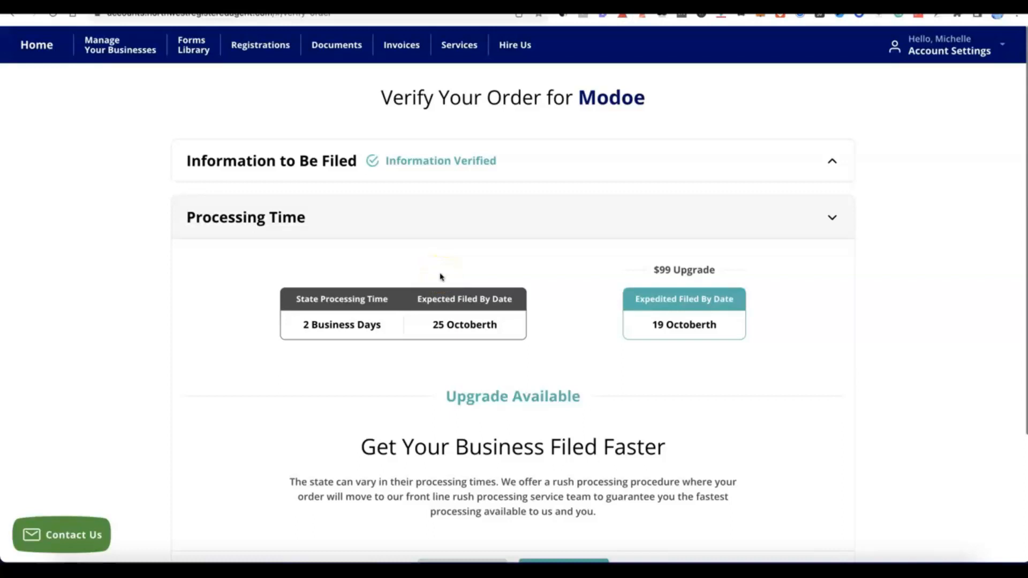
# - Verify the Modoe order with standard processing time and no additional business items, and submit it
pyautogui.click(468, 243)
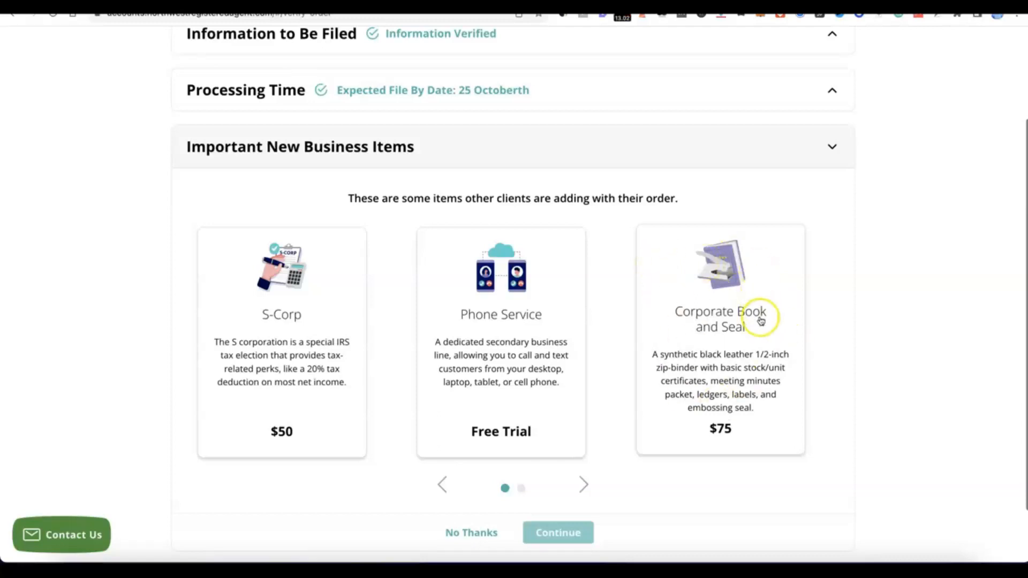
pyautogui.scroll(-1, 571, 300)
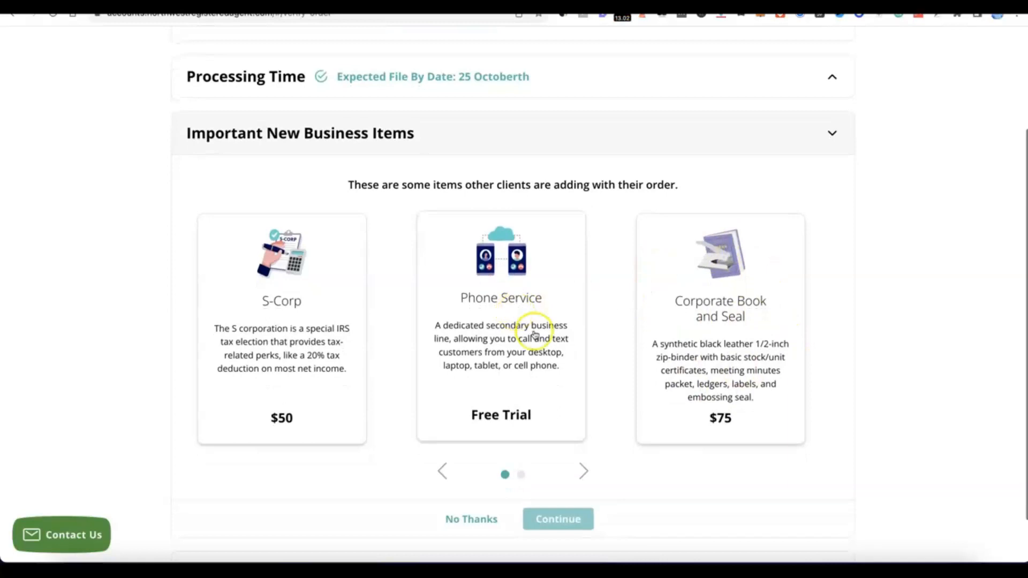
pyautogui.scroll(-1, 535, 333)
pyautogui.click(472, 465)
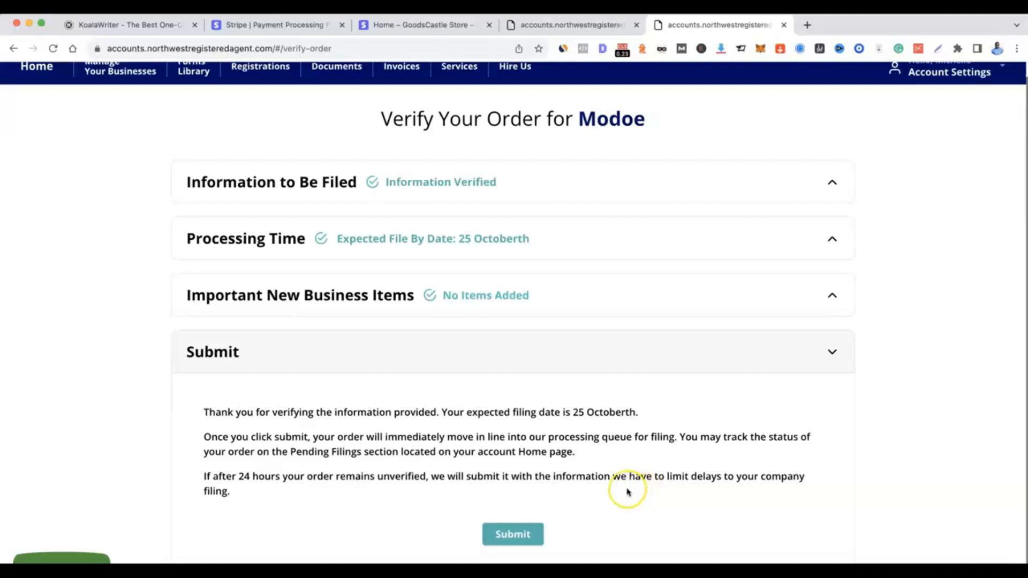
pyautogui.click(513, 534)
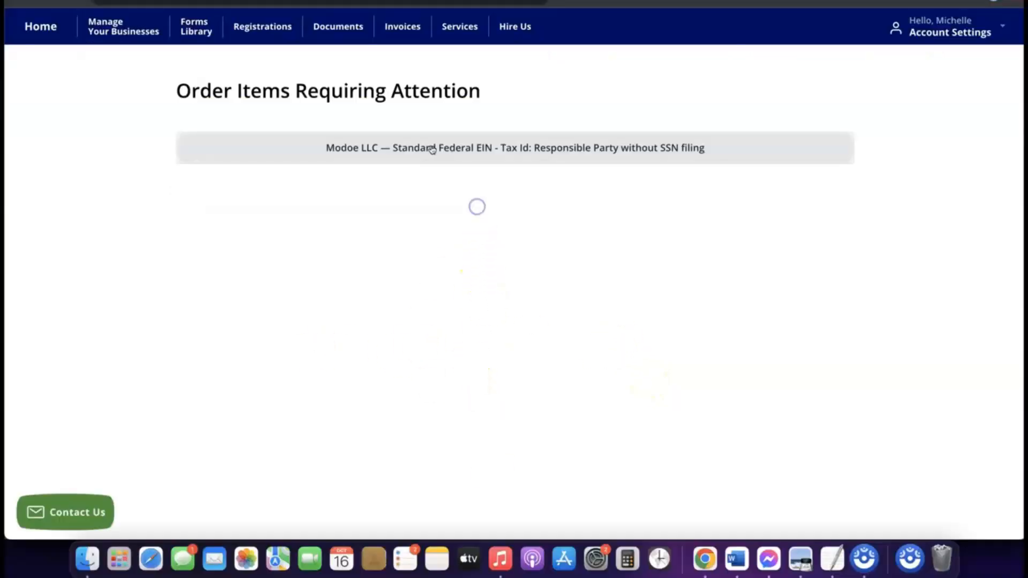
# - Open the Modoe LLC Standard Federal EIN item and select the existing contact as the responsible party
pyautogui.click(432, 149)
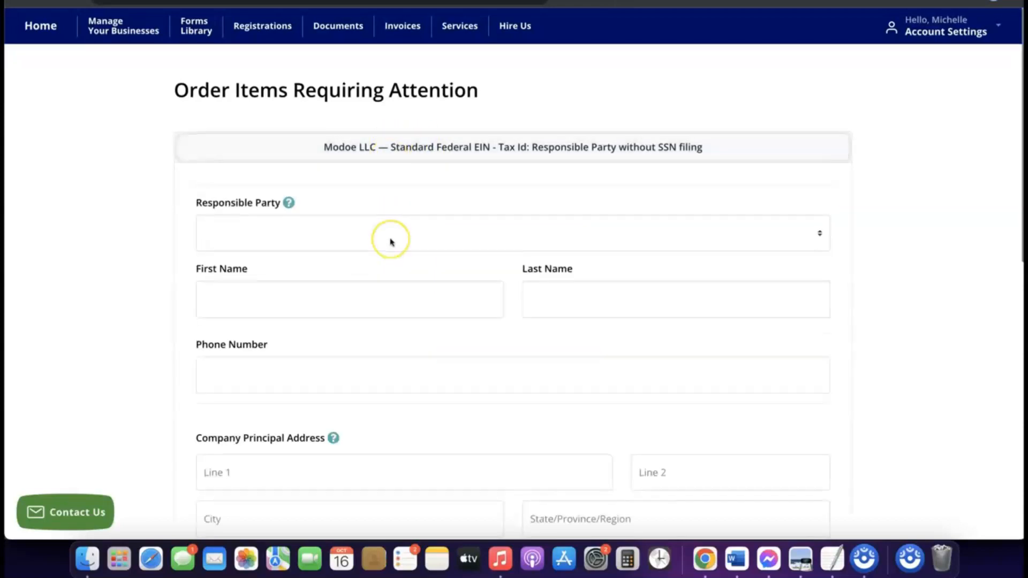
pyautogui.scroll(-3, 390, 240)
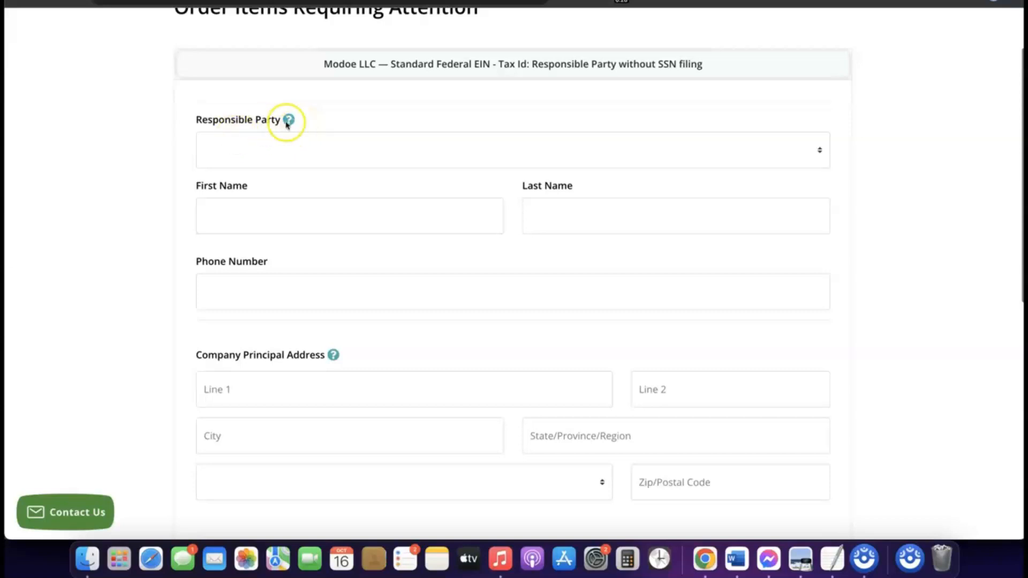
pyautogui.click(281, 142)
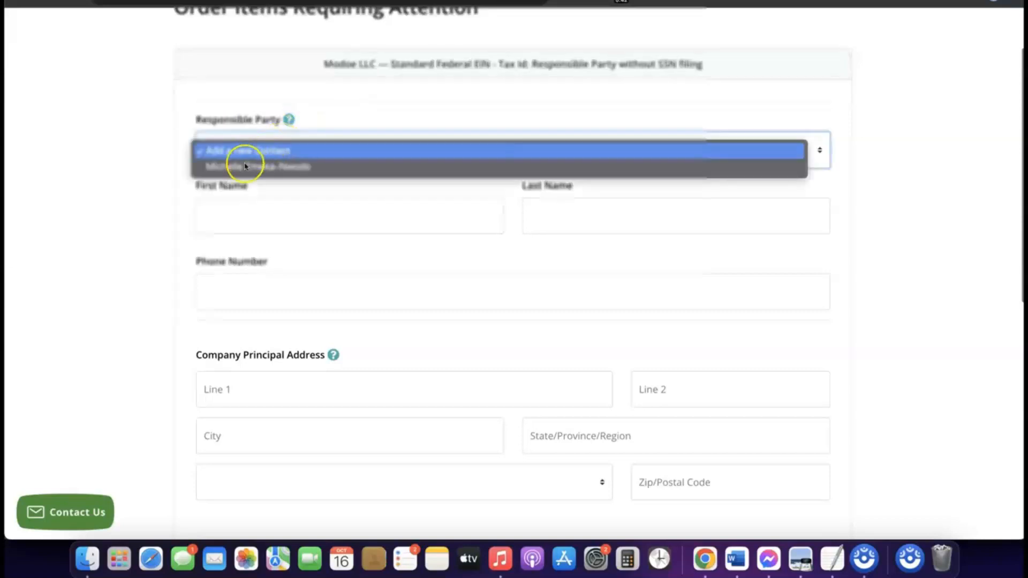
pyautogui.click(271, 168)
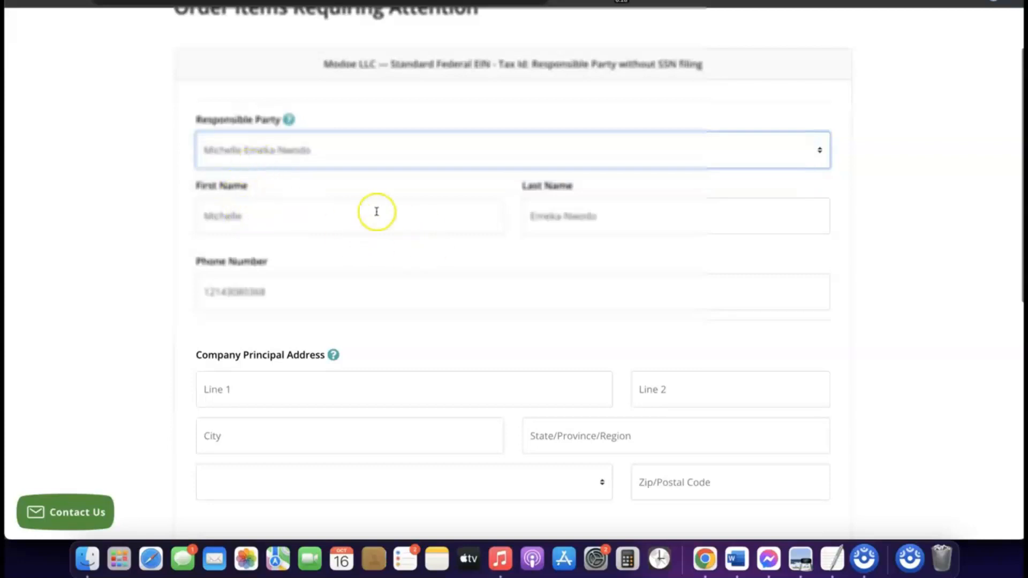
# - Fill in the company principal address with the street, suite, city, state, country and postal code
pyautogui.scroll(-2, 424, 251)
pyautogui.scroll(-5, 427, 253)
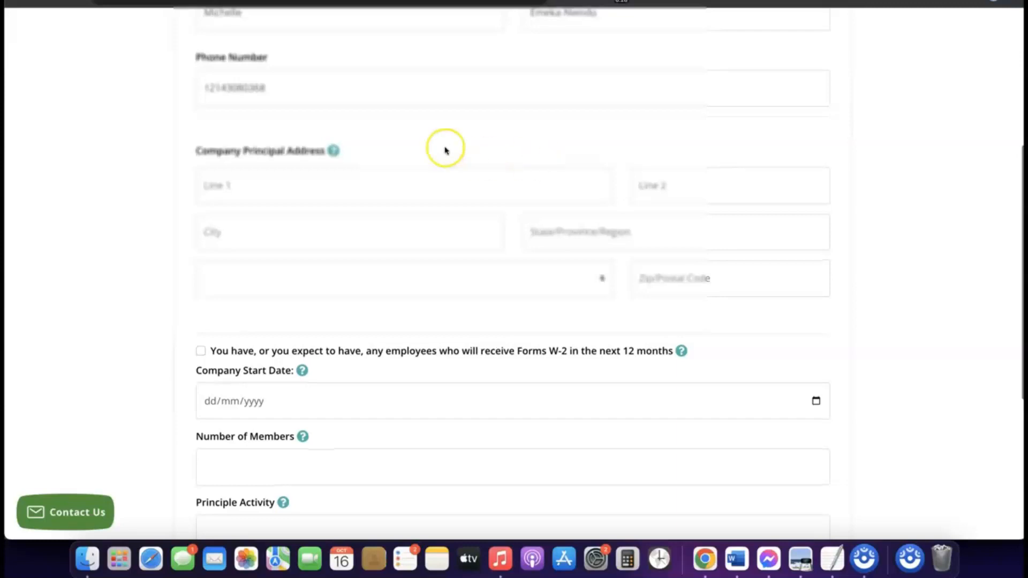
pyautogui.scroll(-2, 349, 156)
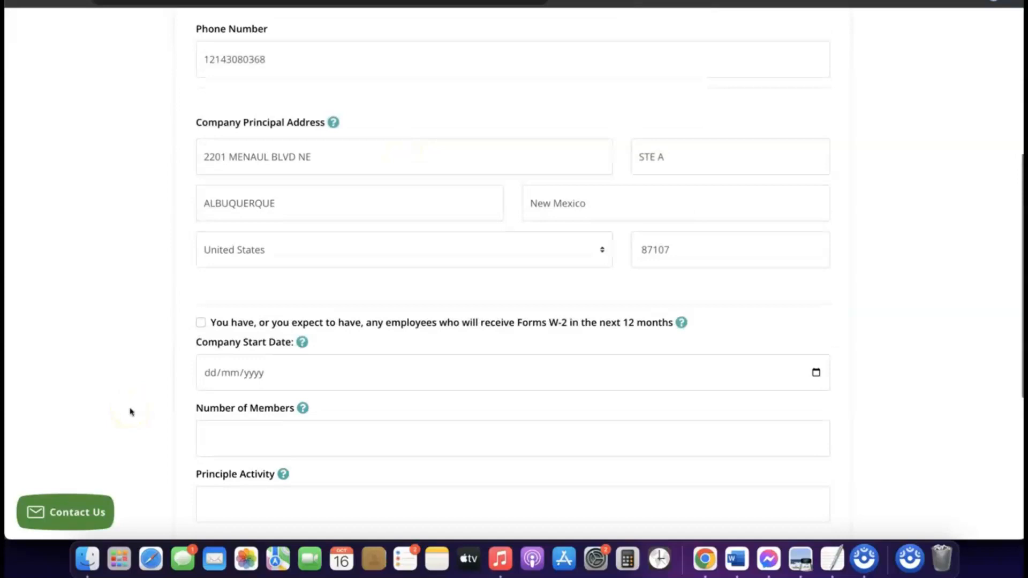
# - Set the company start date to 16/01/2024, leaving the W-2 employees option unchecked
pyautogui.scroll(-2, 293, 379)
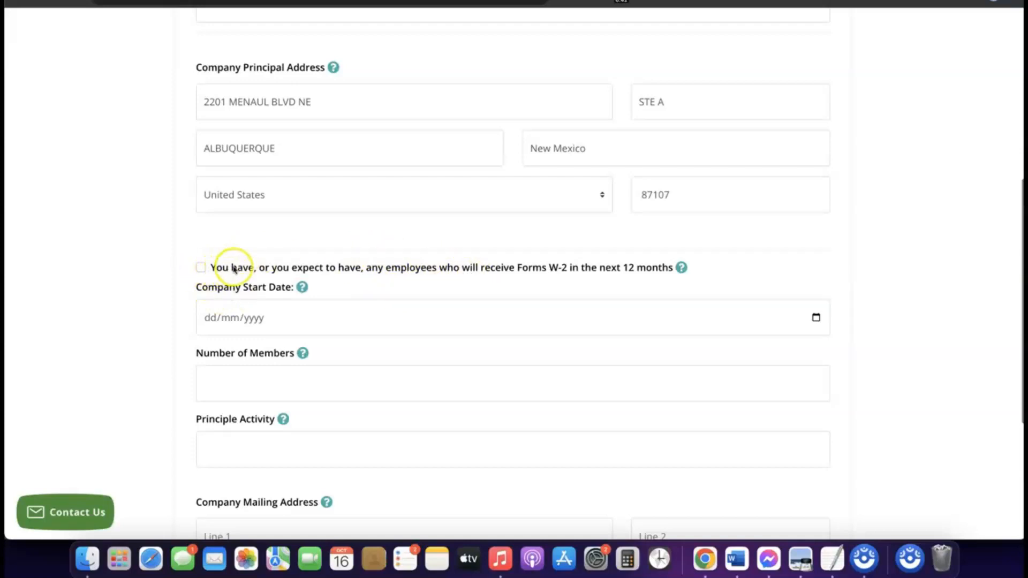
pyautogui.scroll(-1, 233, 269)
pyautogui.scroll(-2, 246, 256)
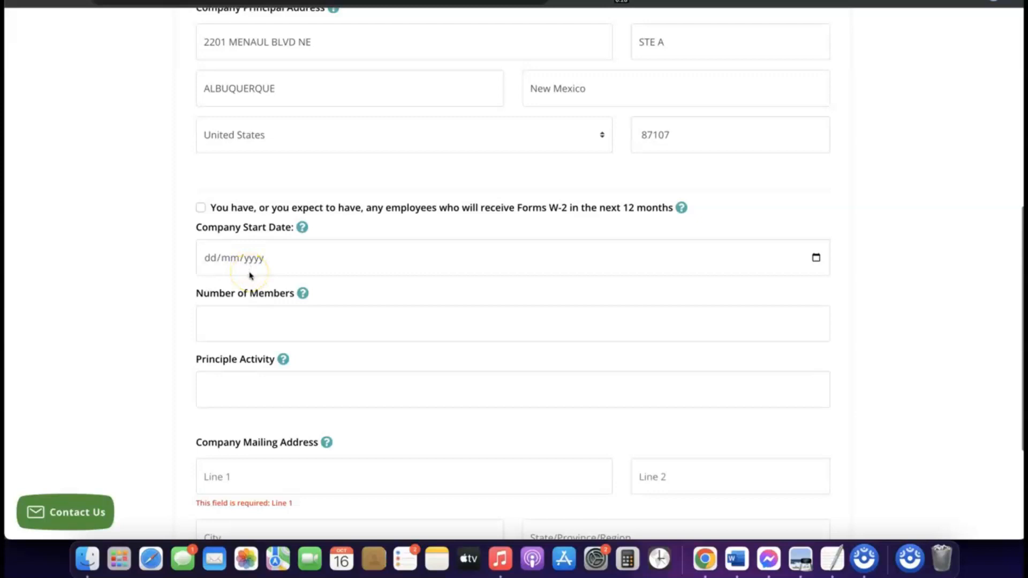
pyautogui.click(247, 259)
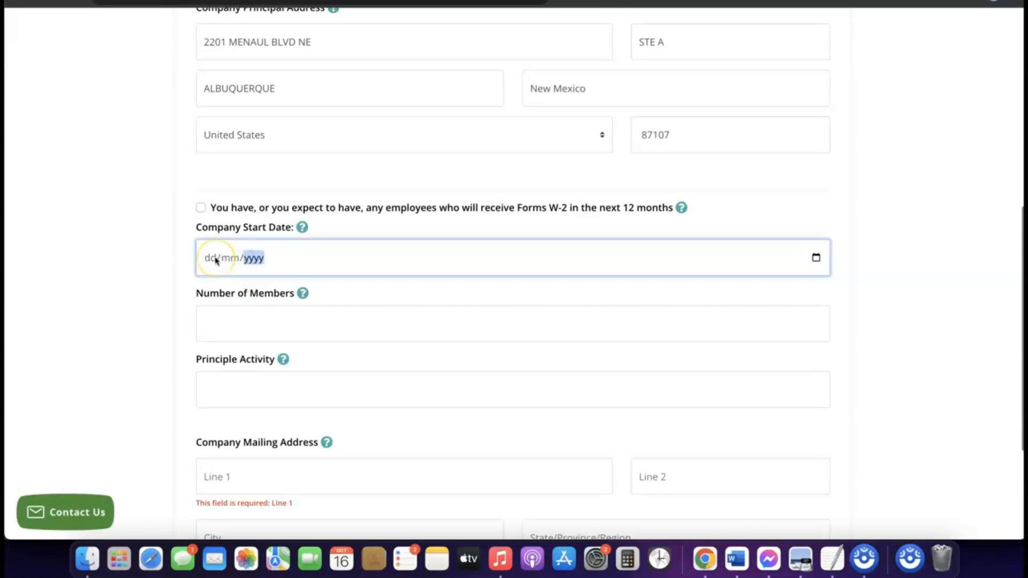
pyautogui.click(301, 227)
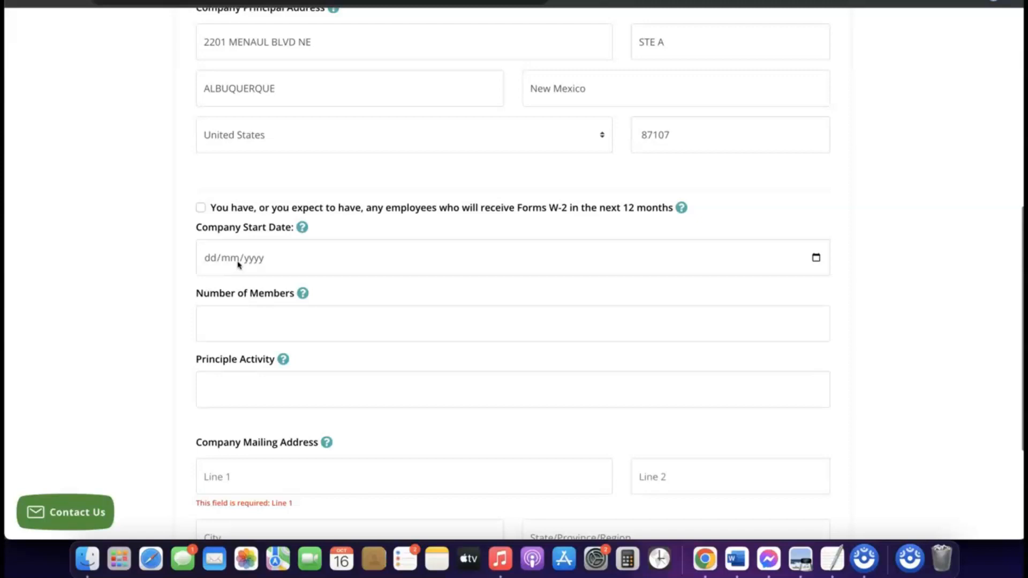
pyautogui.click(817, 258)
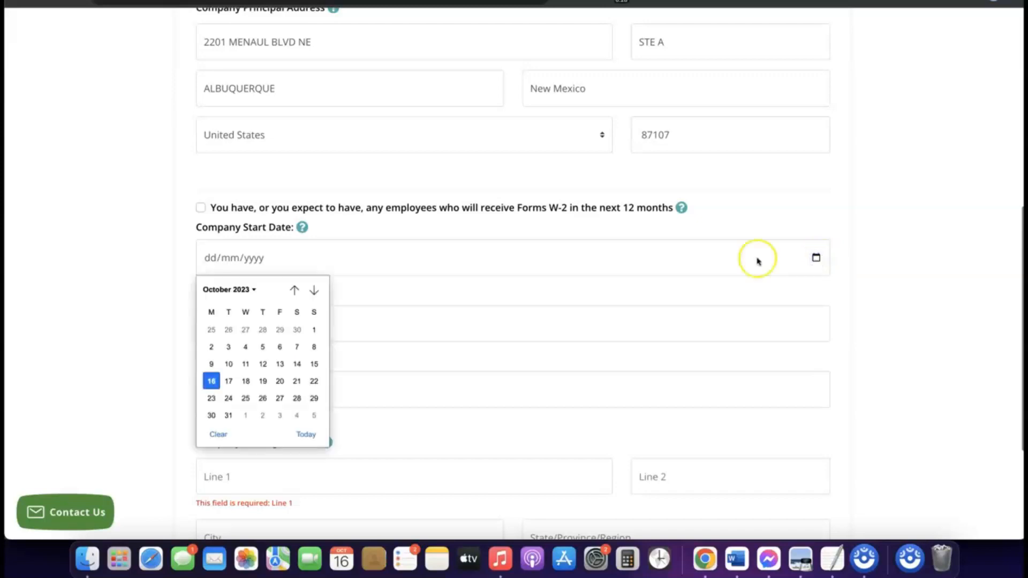
pyautogui.click(252, 289)
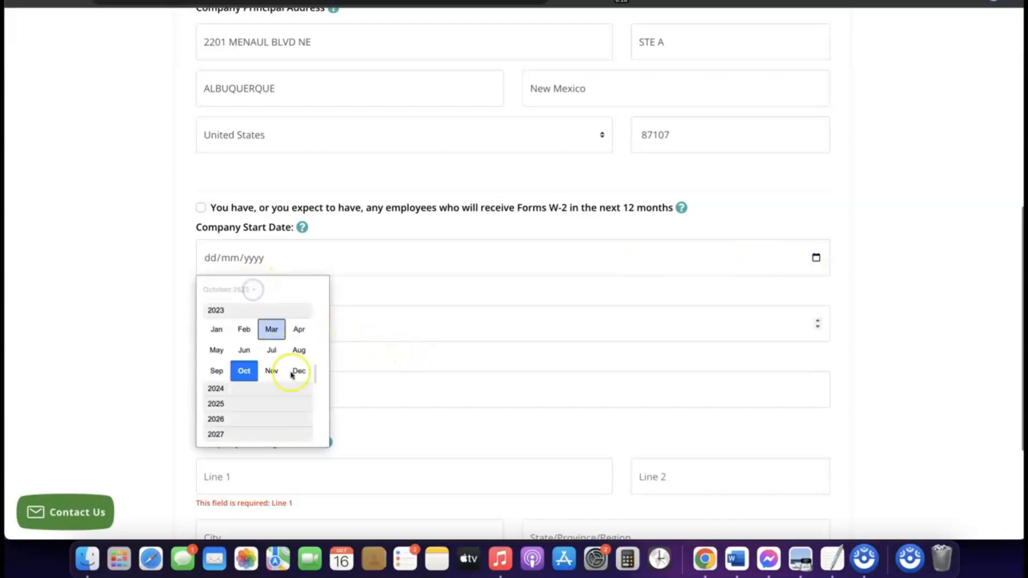
pyautogui.click(224, 390)
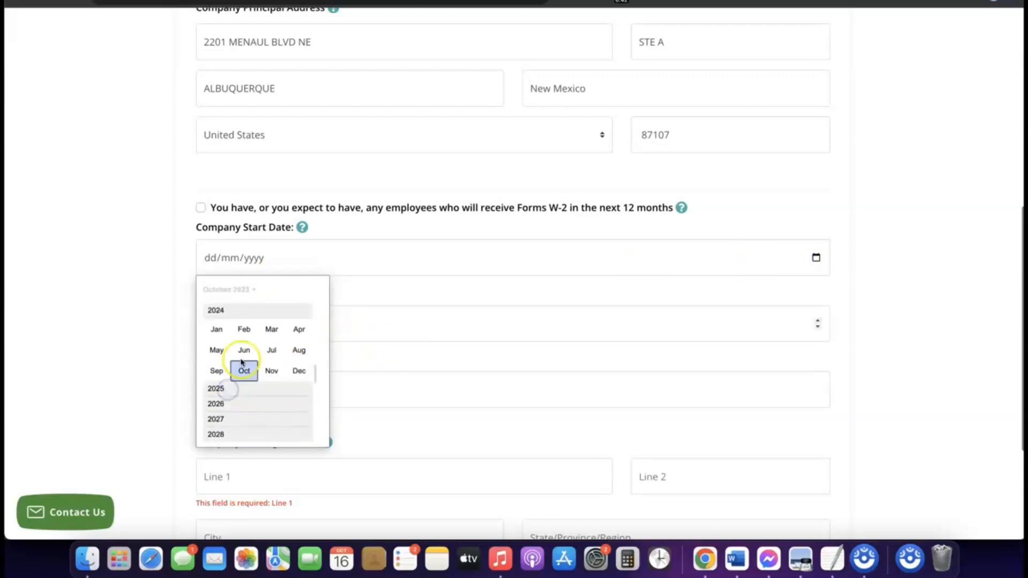
pyautogui.click(216, 330)
pyautogui.click(448, 319)
# - Set the number of members to 1 and enter eCommerce as the principle activity
pyautogui.scroll(-1, 428, 307)
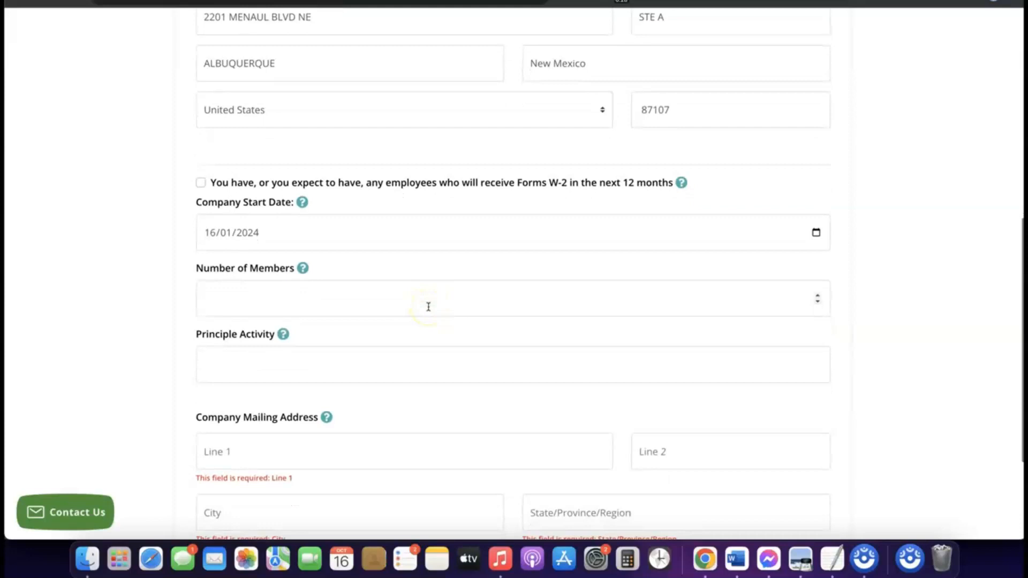
pyautogui.click(377, 301)
pyautogui.click(355, 297)
pyautogui.write('2')
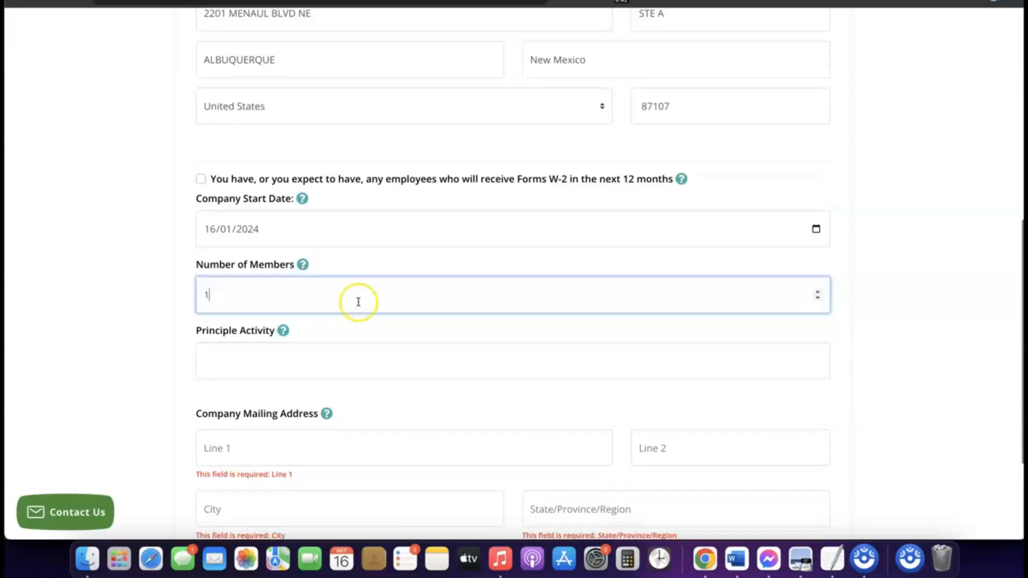
pyautogui.scroll(-2, 358, 301)
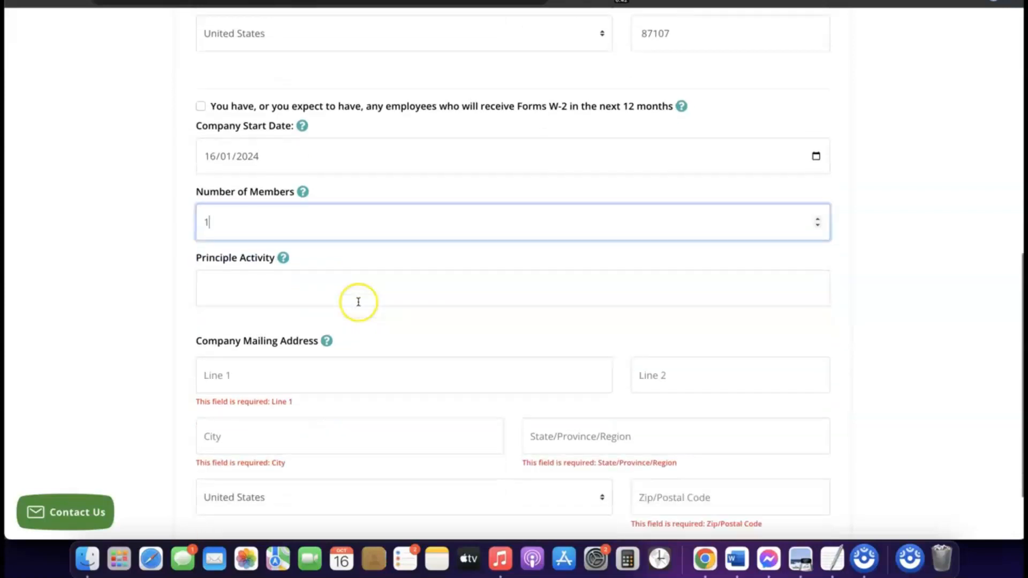
pyautogui.click(320, 282)
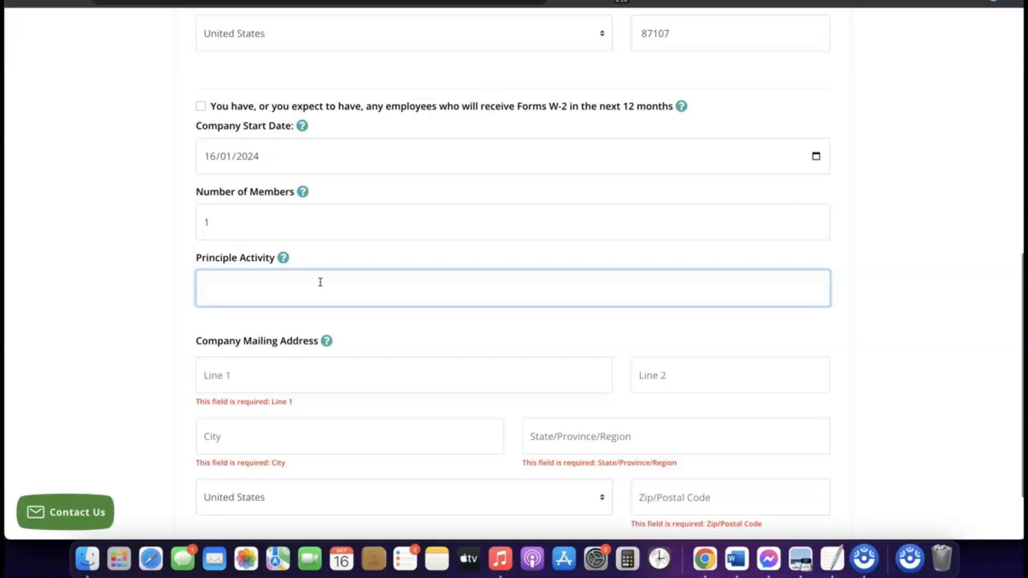
pyautogui.write('eCommerce')
# - Fill in the company mailing address with the same details as the company principal address
pyautogui.scroll(-1, 289, 305)
pyautogui.scroll(-3, 289, 305)
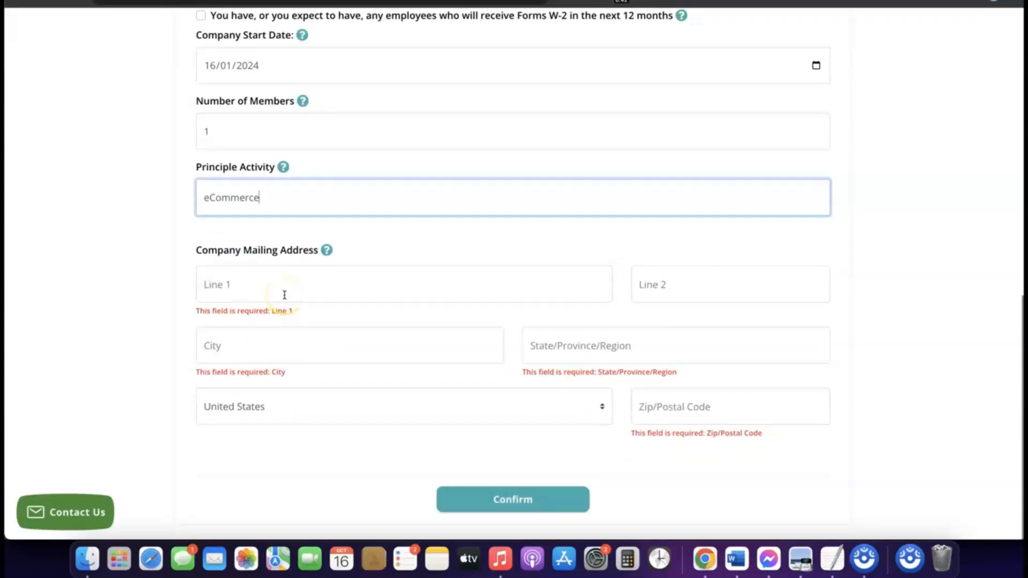
pyautogui.scroll(8, 284, 295)
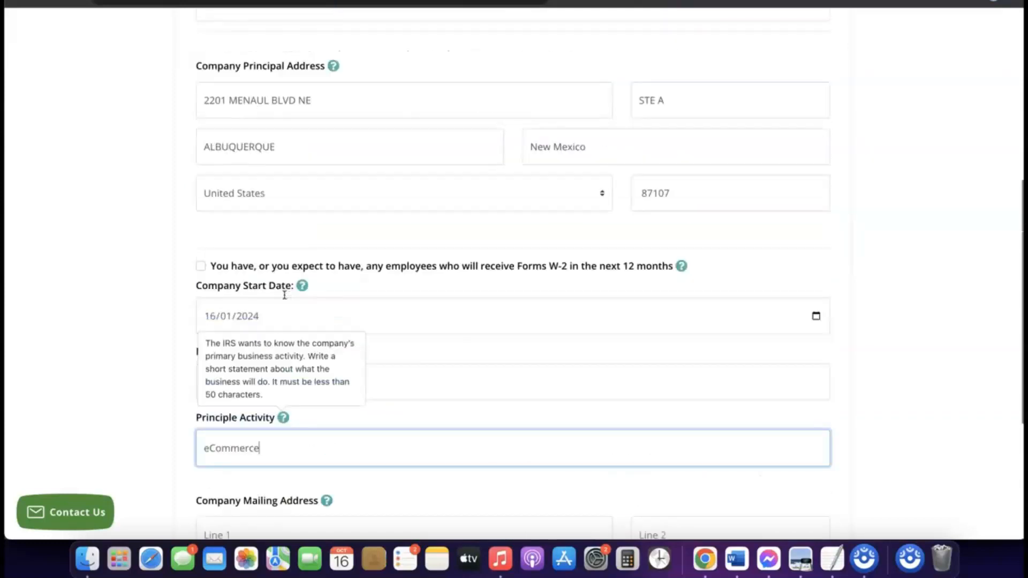
pyautogui.scroll(-4, 284, 295)
pyautogui.scroll(-4, 284, 295)
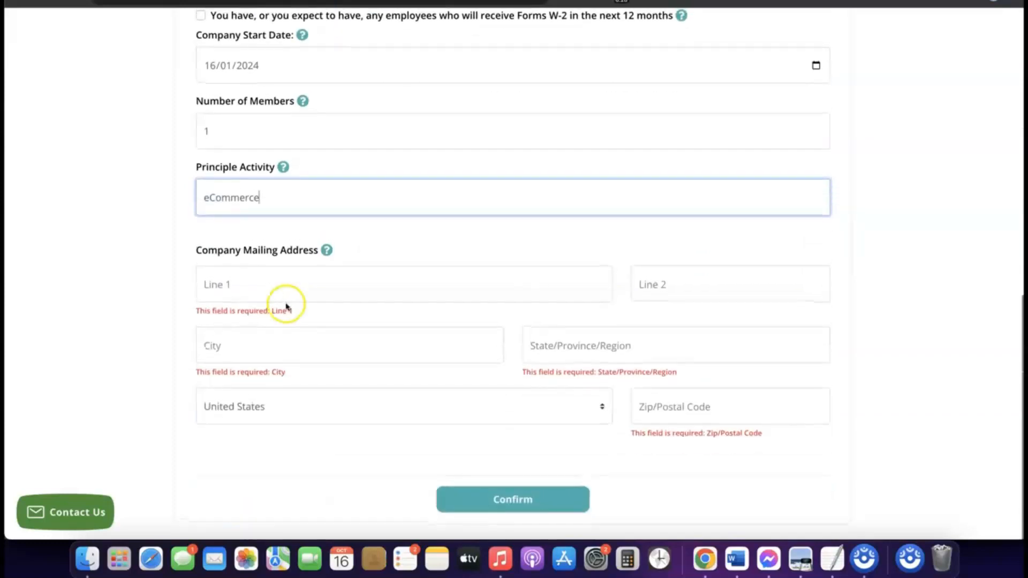
pyautogui.scroll(5, 285, 301)
pyautogui.scroll(2, 286, 308)
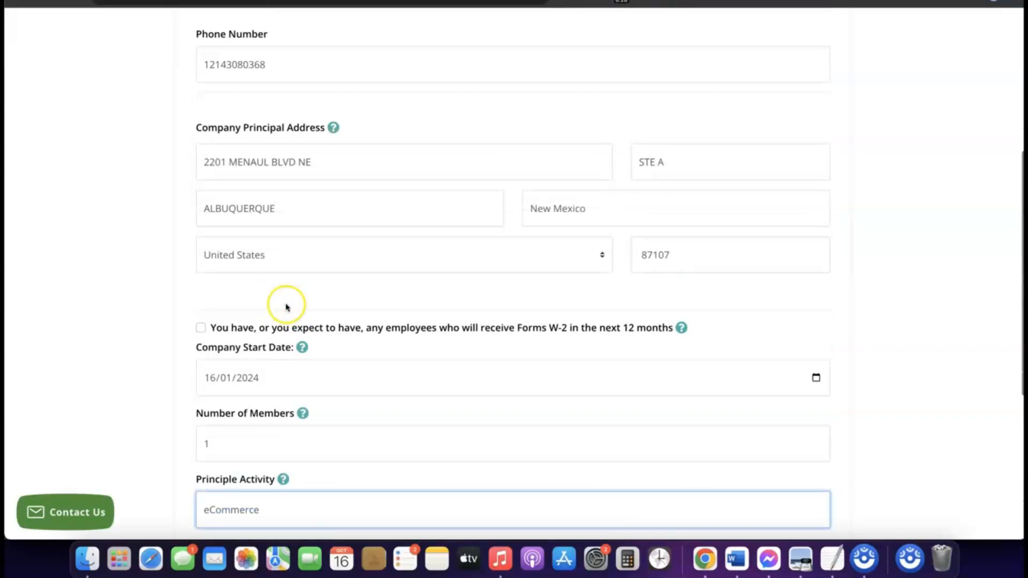
pyautogui.doubleClick(284, 162)
pyautogui.click(285, 162)
pyautogui.rightClick(285, 162)
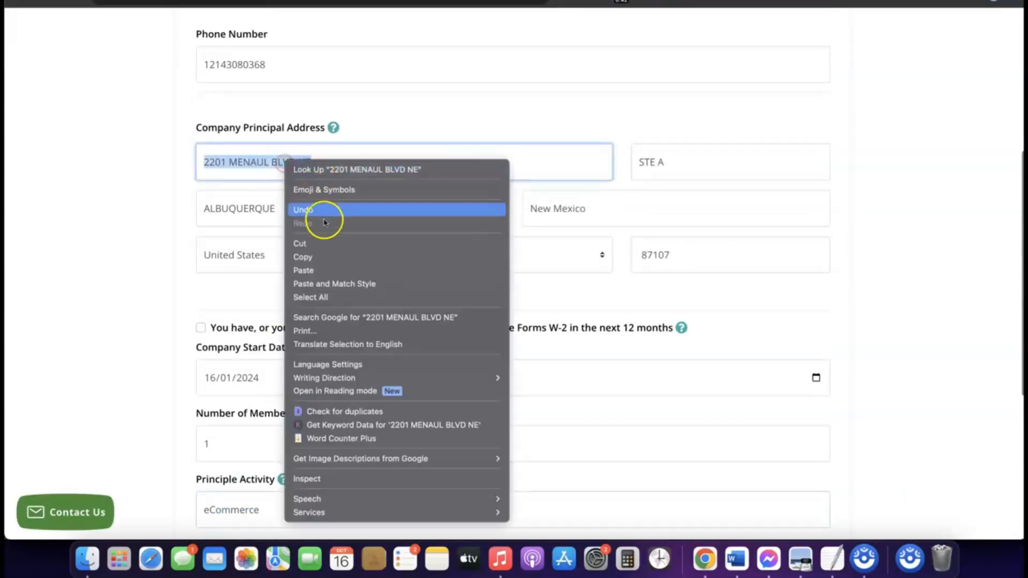
pyautogui.click(315, 258)
pyautogui.scroll(-6, 315, 262)
pyautogui.click(266, 282)
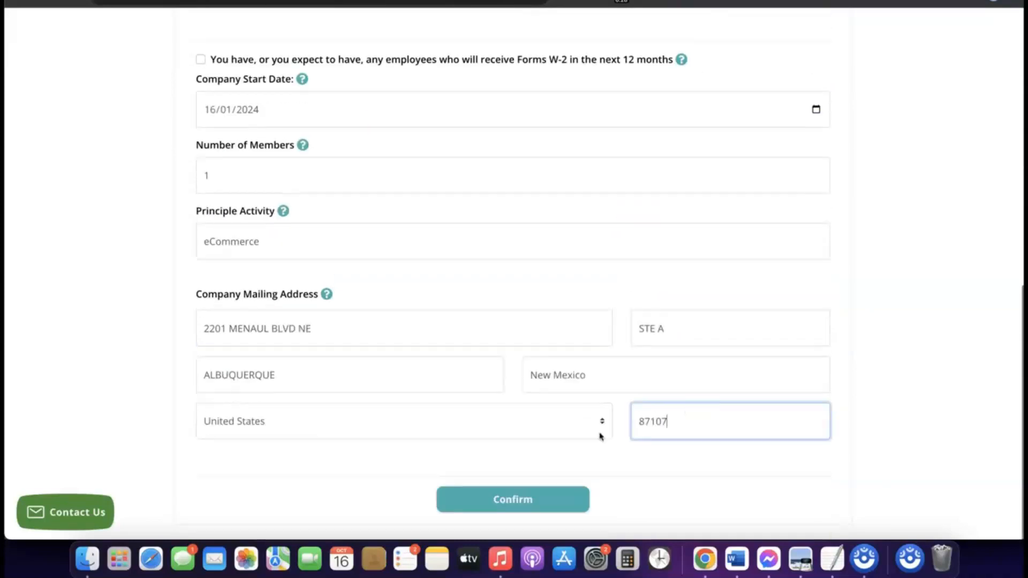
pyautogui.click(599, 458)
pyautogui.click(558, 445)
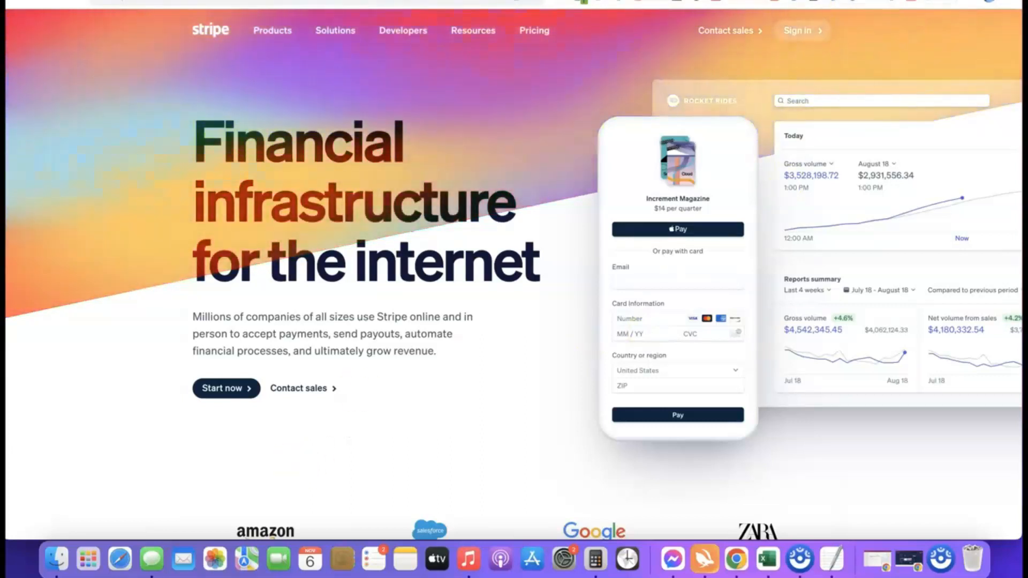
# - Sign in to the existing Stripe account with the saved credentials, keeping the option to stay signed in for a week
pyautogui.click(883, 1)
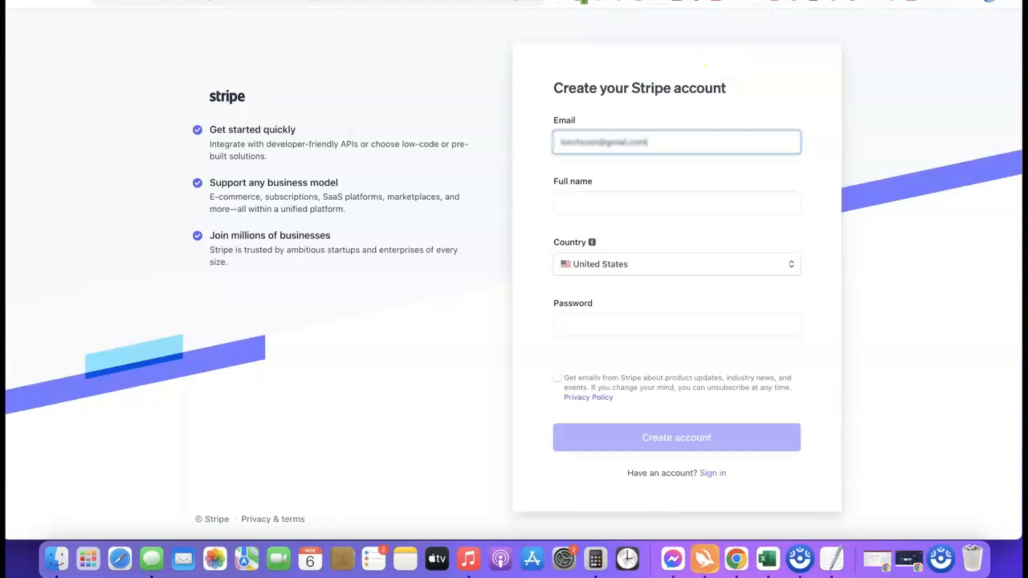
pyautogui.click(594, 1)
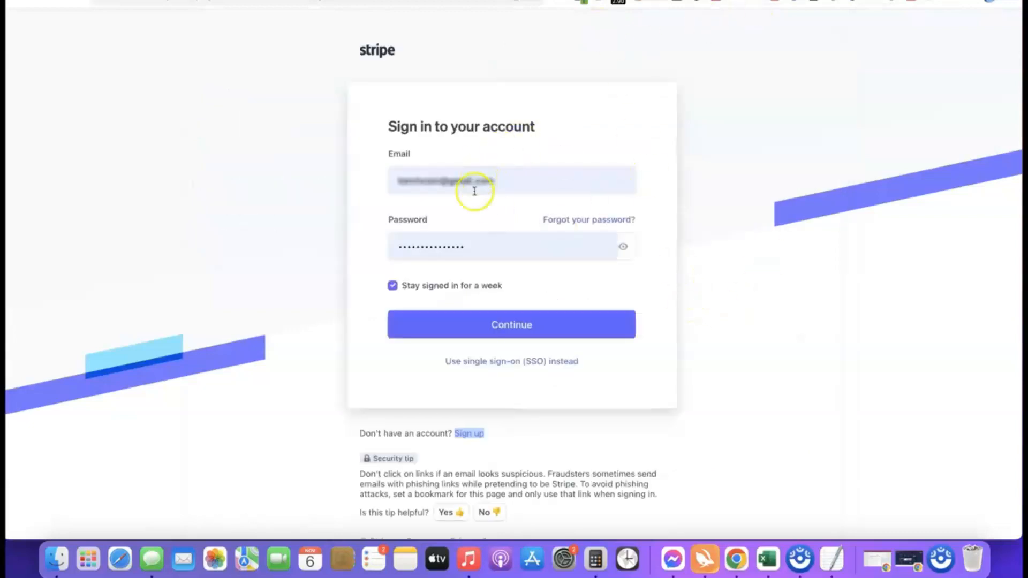
pyautogui.click(493, 328)
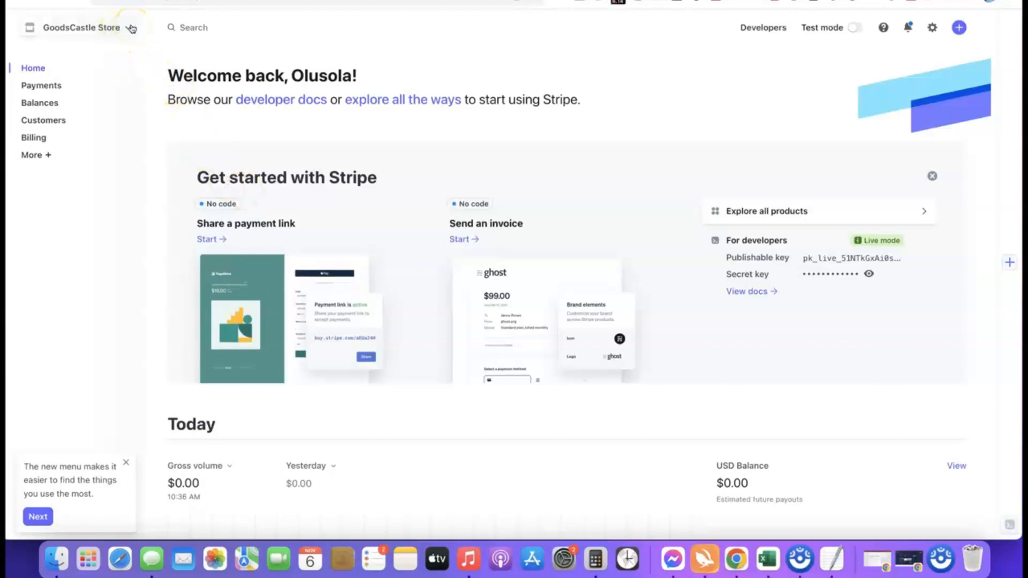
# - Create a new Stripe account named Affiliate Blueprint with United States as the country of operation
pyautogui.click(131, 28)
pyautogui.click(73, 74)
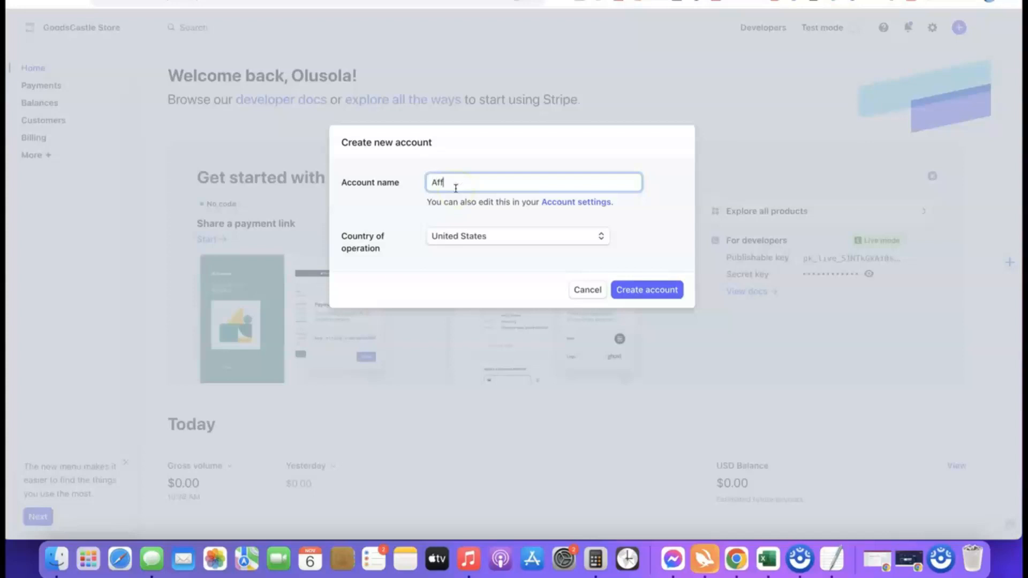
pyautogui.write('ate Blueprint')
pyautogui.click(422, 212)
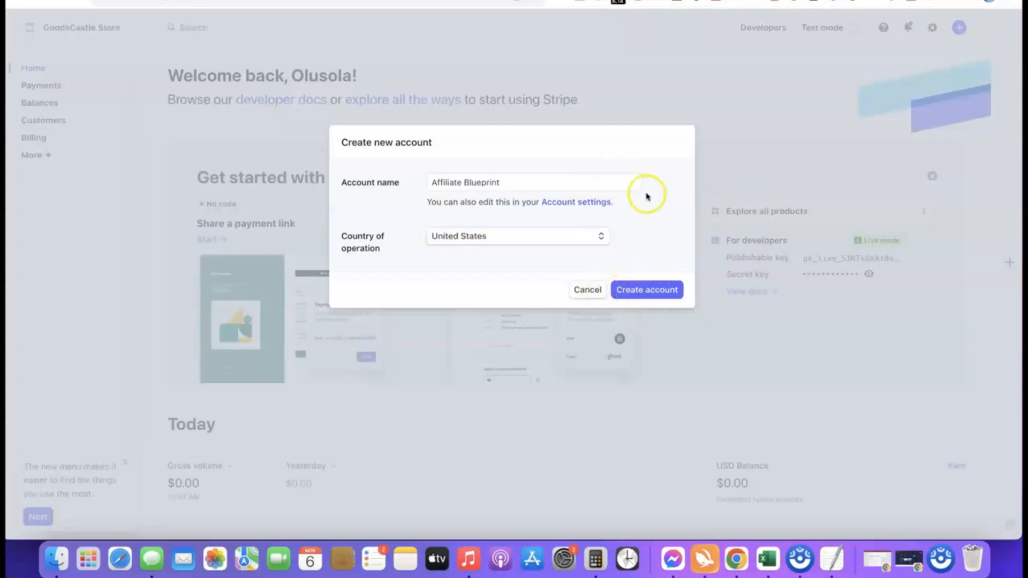
pyautogui.click(641, 292)
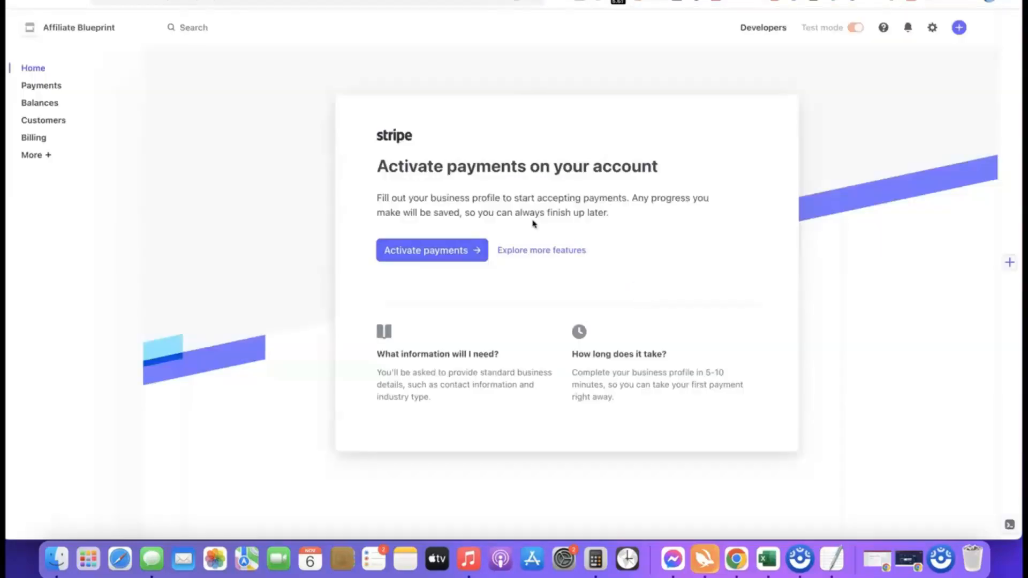
# - Start activating payments and submit the business type as Company with the Sole proprietorship structure, located in the United States
pyautogui.click(422, 256)
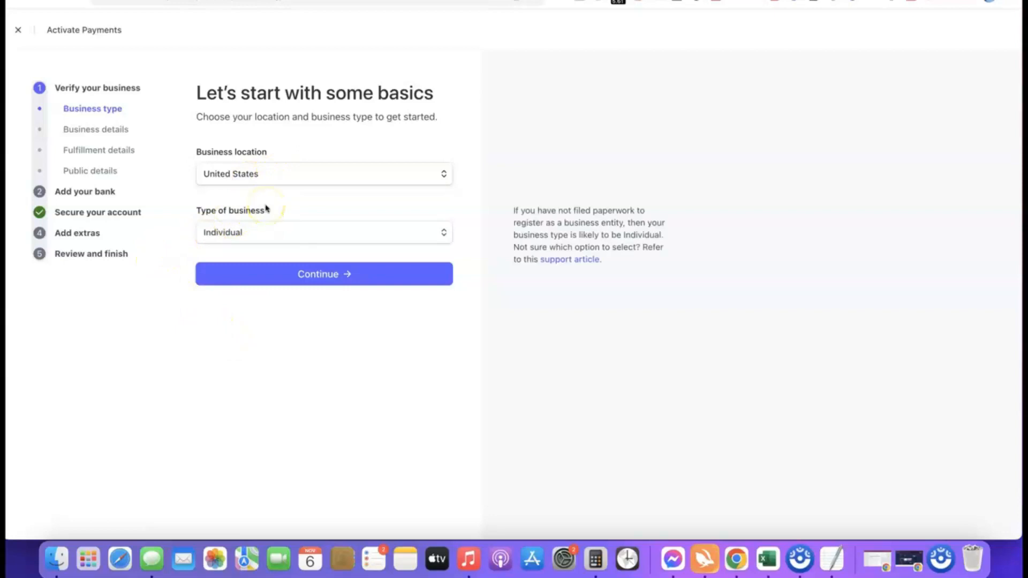
pyautogui.click(442, 235)
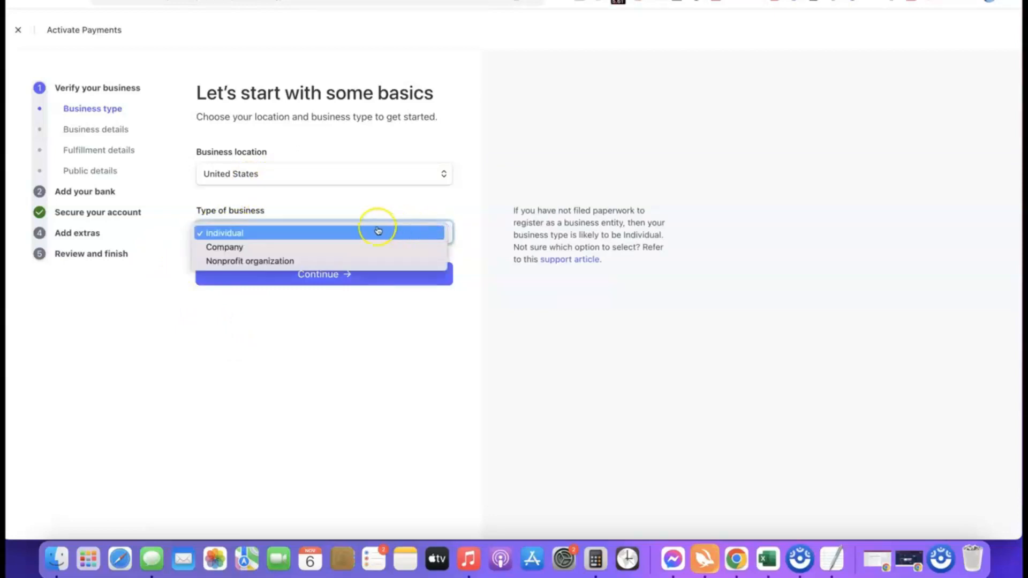
pyautogui.click(235, 249)
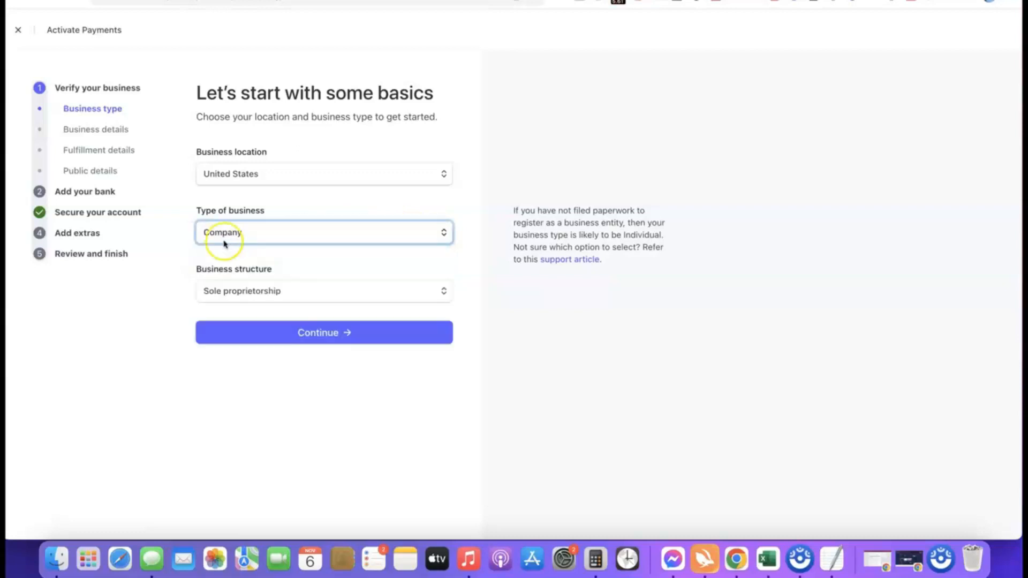
pyautogui.click(300, 291)
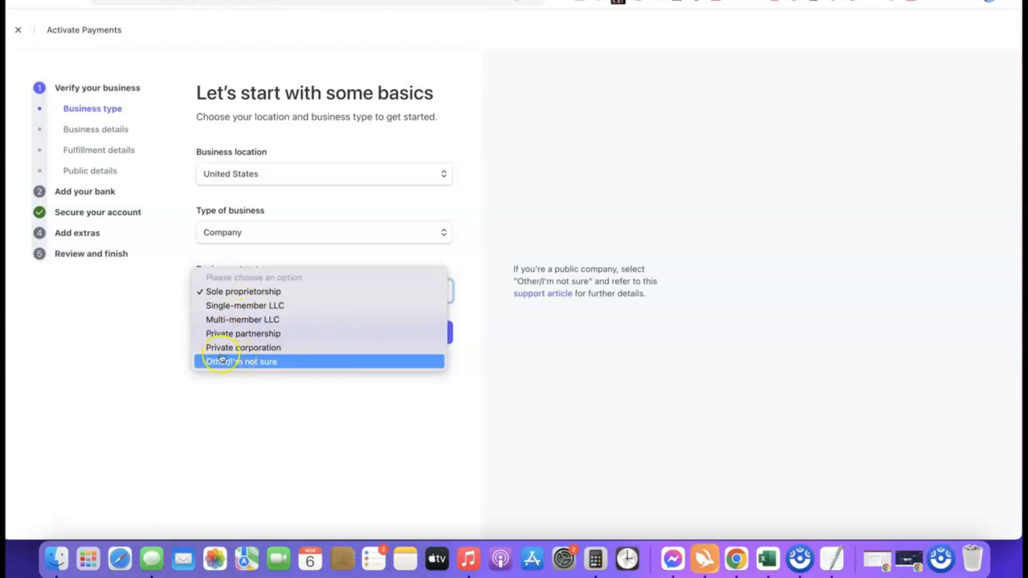
pyautogui.click(220, 291)
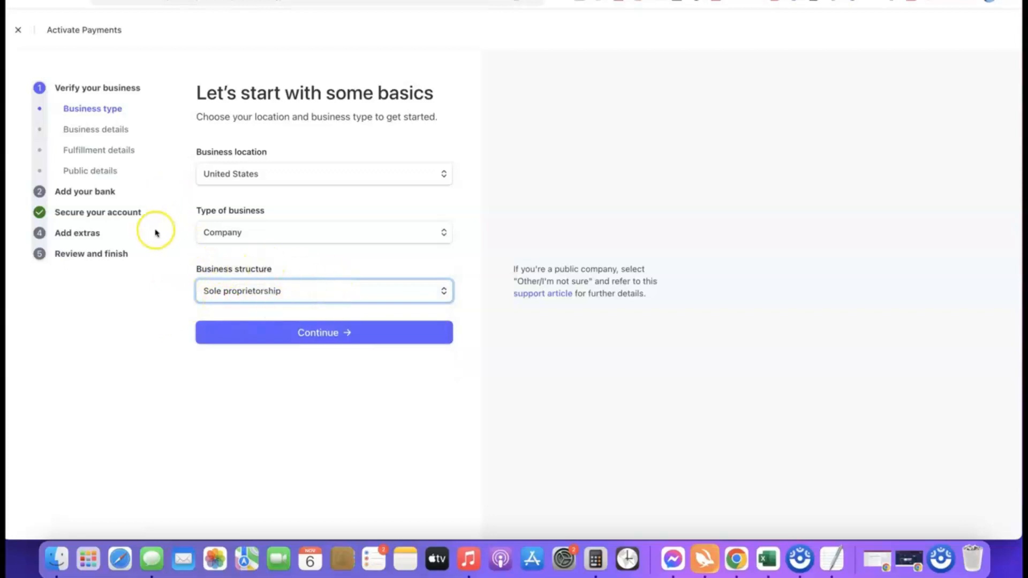
pyautogui.click(321, 333)
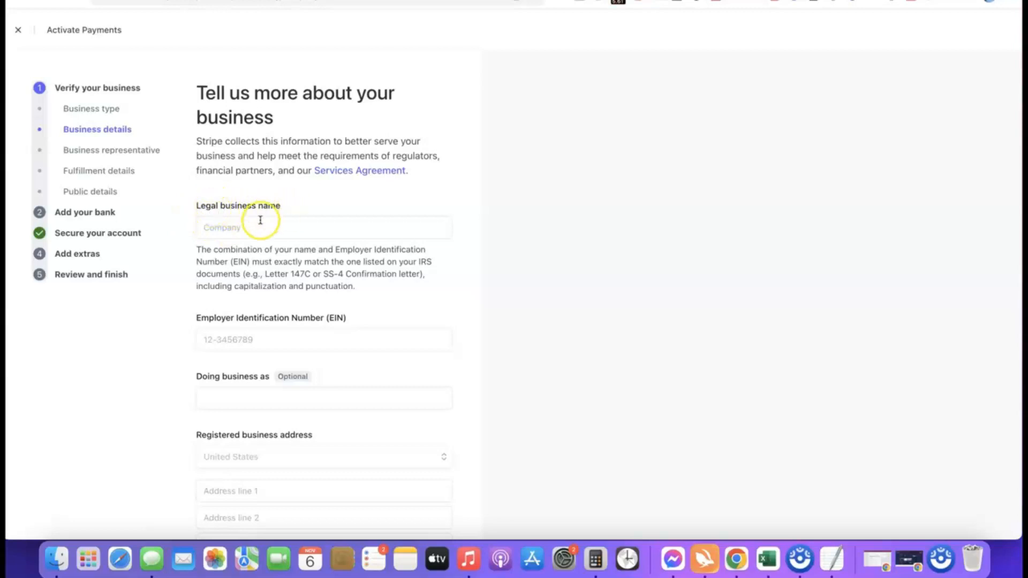
# - Enter Torch Enterprise LLC as the legal business name and fill in the company's Employer Identification Number
pyautogui.click(257, 225)
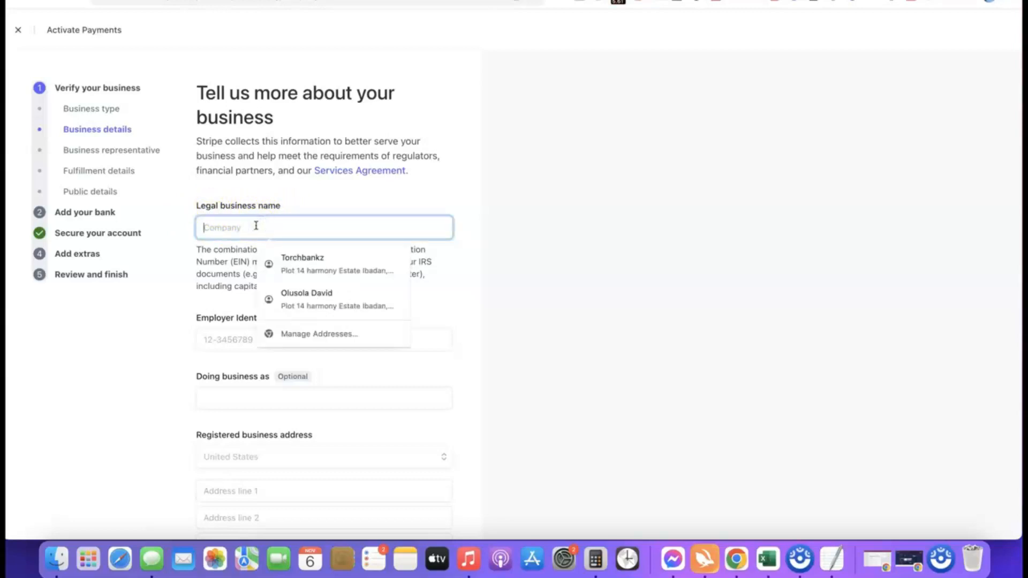
pyautogui.write('Torch Enterprise LLC')
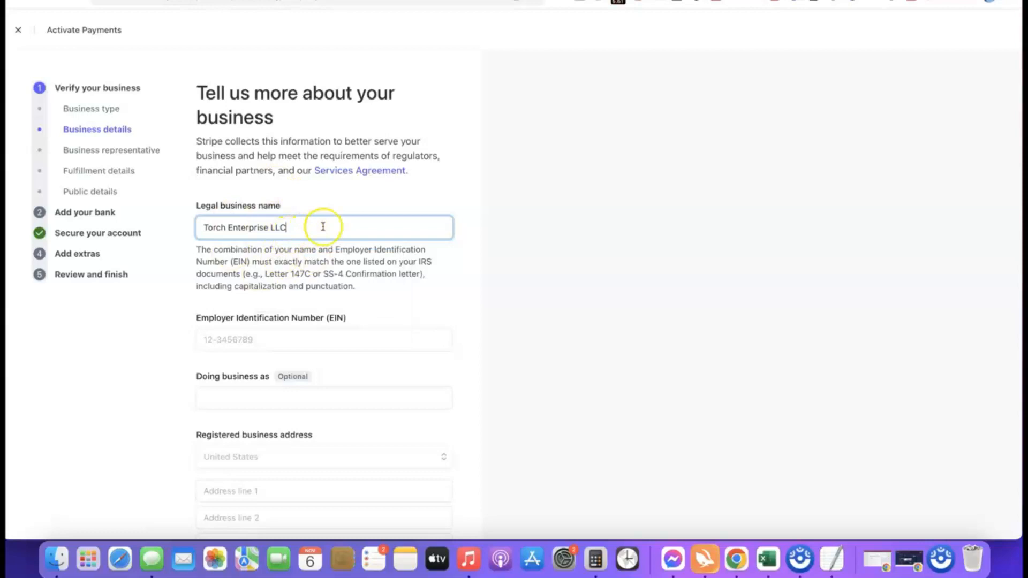
pyautogui.scroll(-2, 280, 336)
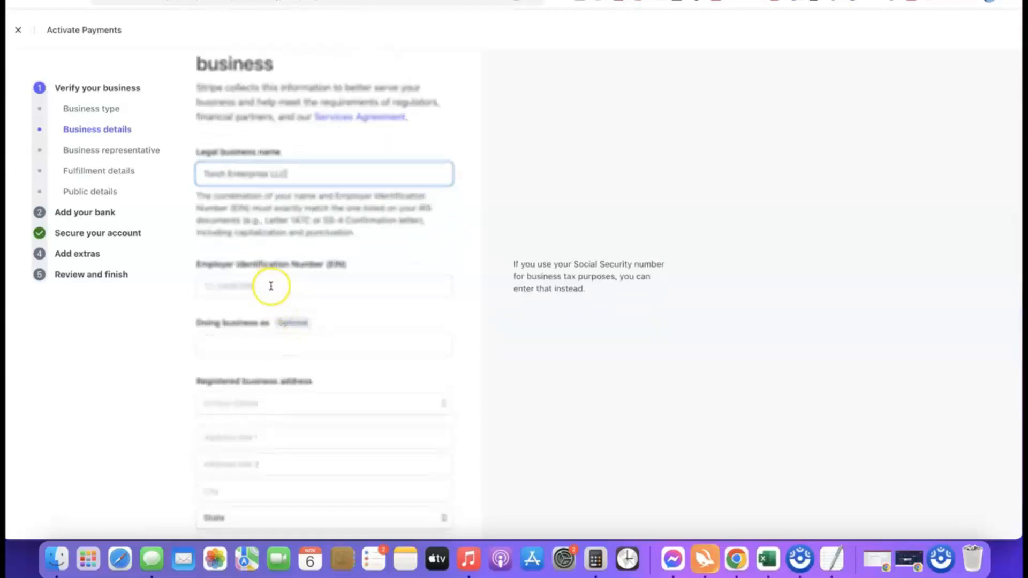
pyautogui.scroll(-1, 265, 284)
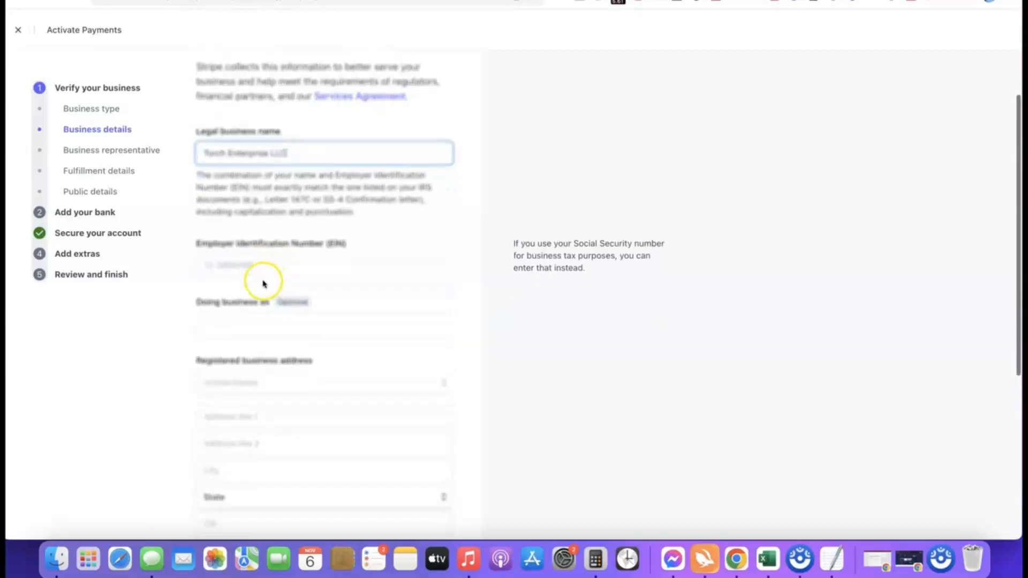
pyautogui.click(266, 266)
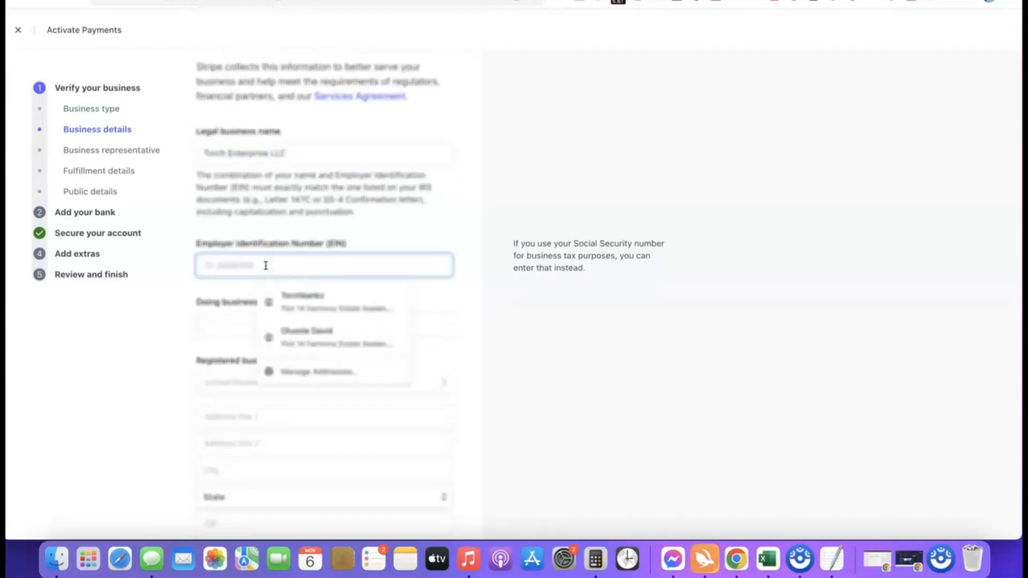
pyautogui.click(193, 288)
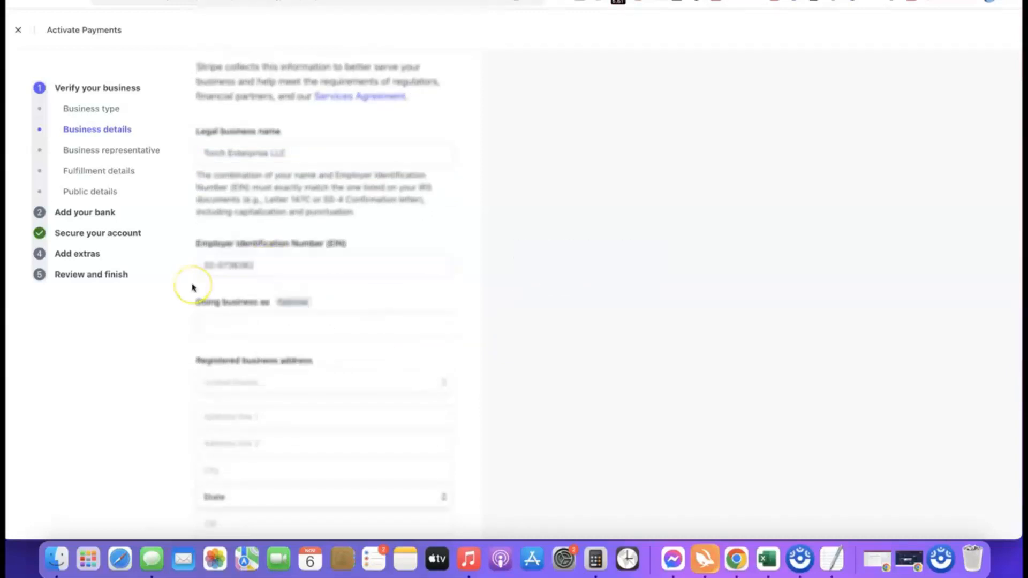
# - Fill in the registered business address with both address lines, city, state and ZIP code, leaving the optional trading name blank
pyautogui.scroll(-3, 265, 275)
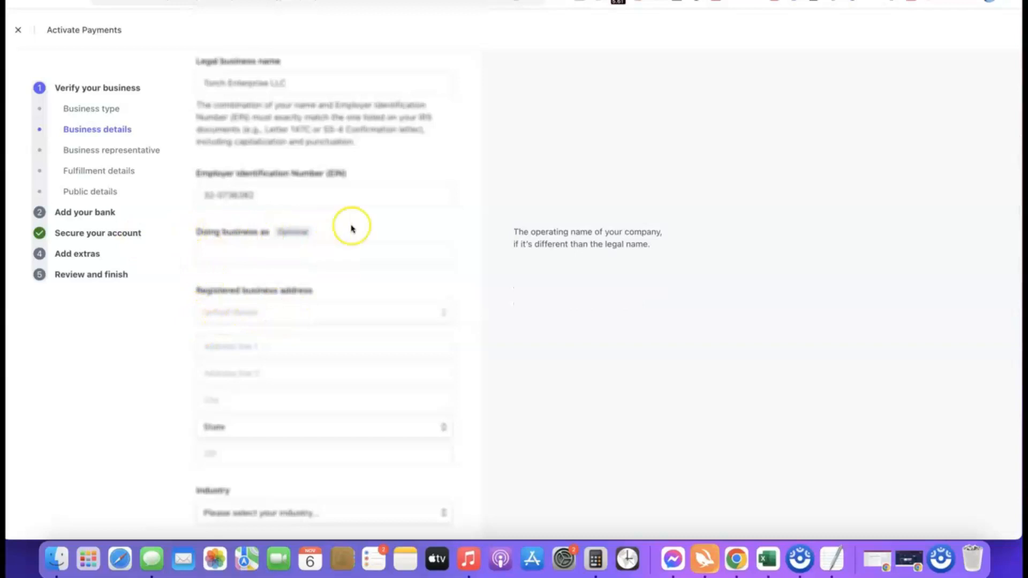
pyautogui.scroll(-3, 319, 201)
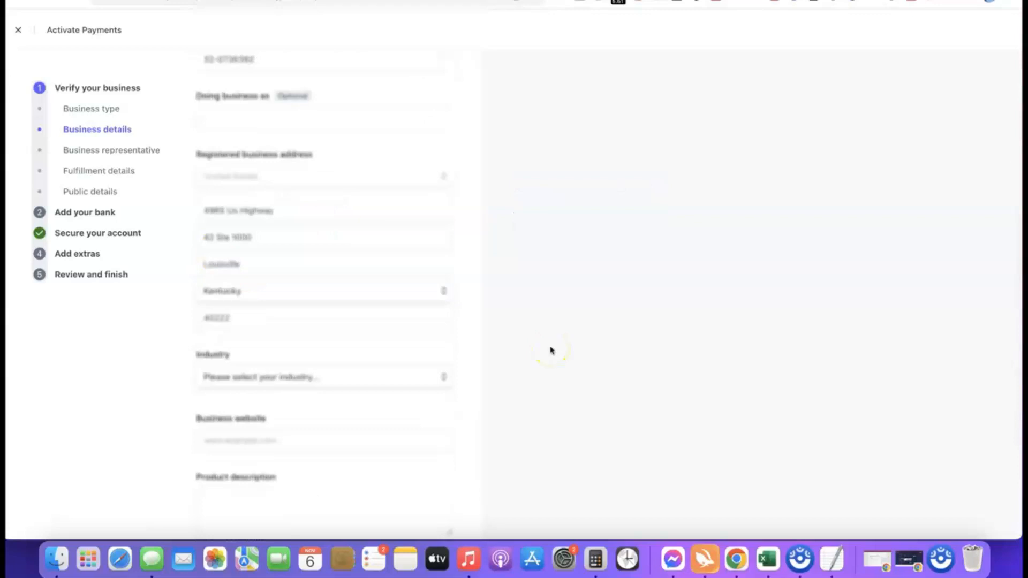
pyautogui.click(510, 313)
pyautogui.scroll(-3, 510, 313)
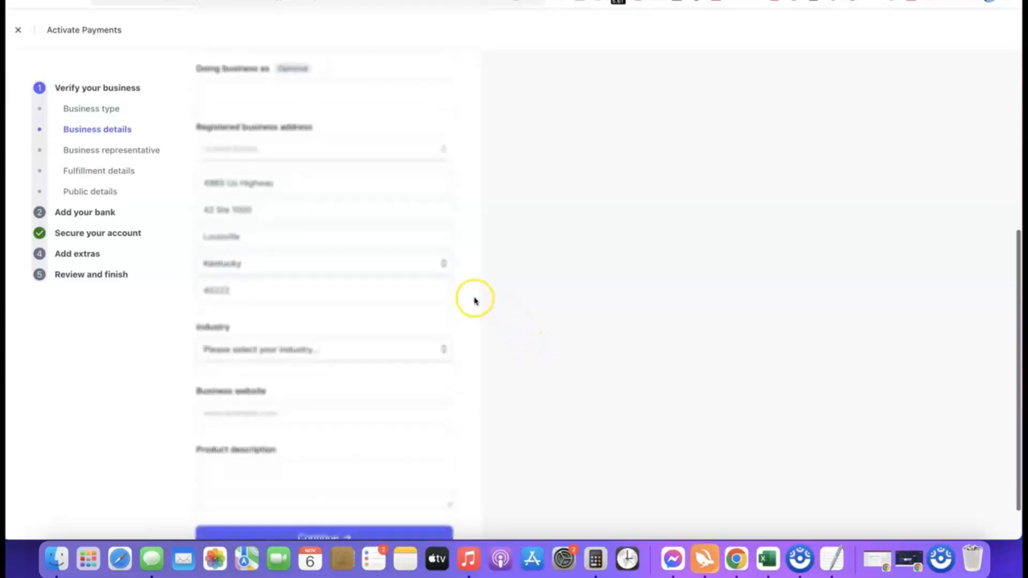
pyautogui.click(303, 369)
pyautogui.click(296, 305)
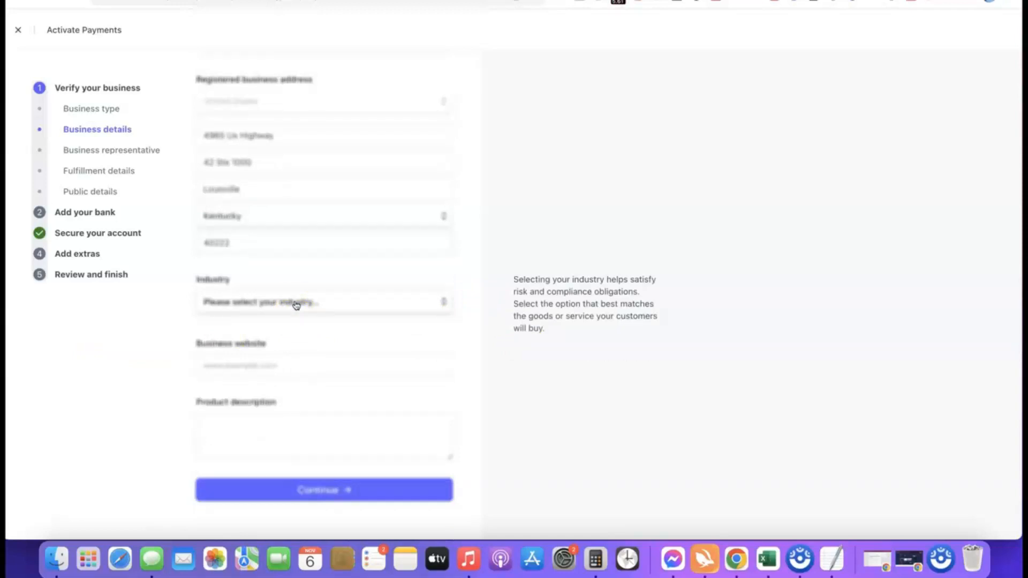
pyautogui.click(296, 305)
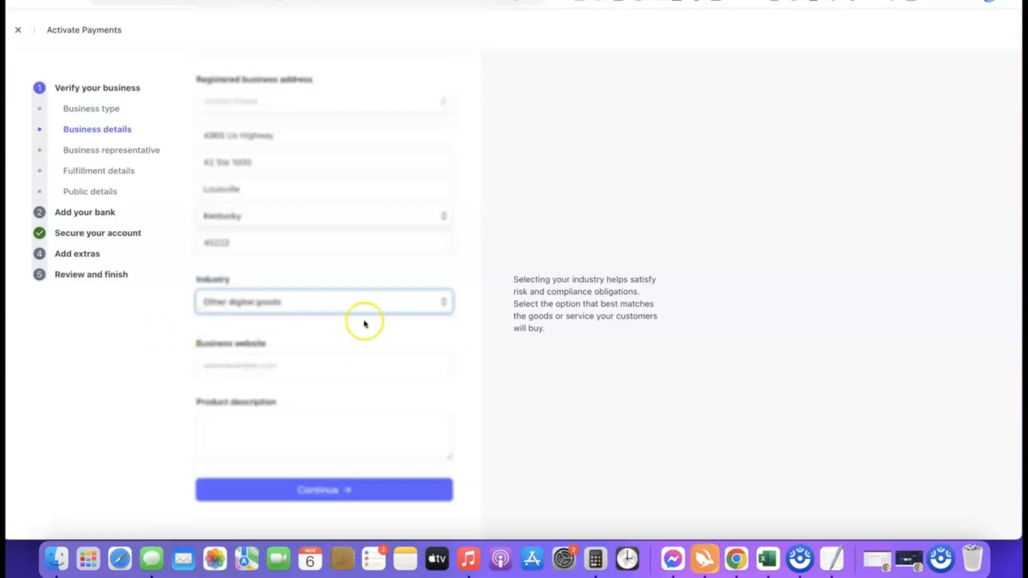
pyautogui.click(441, 327)
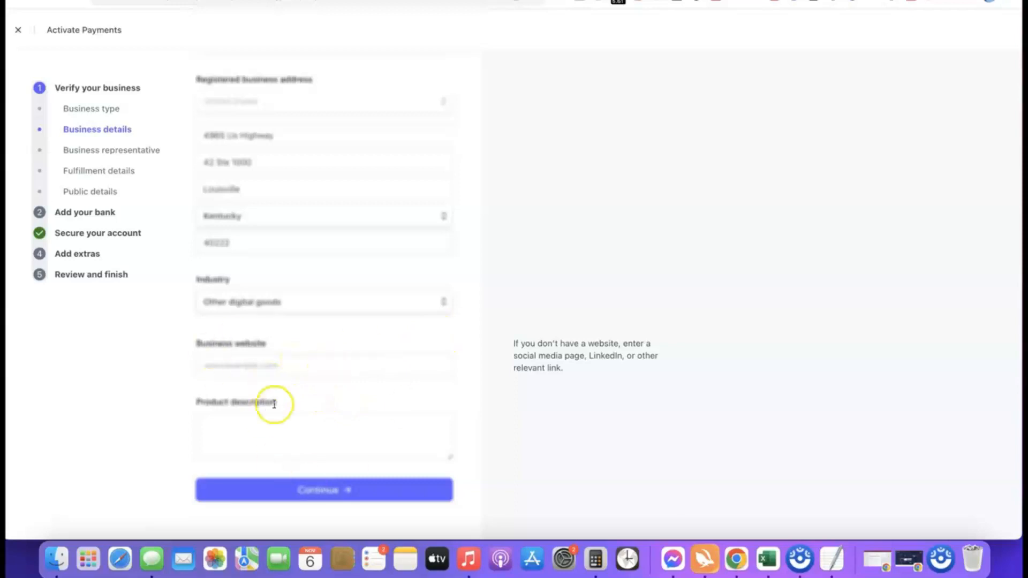
pyautogui.click(309, 367)
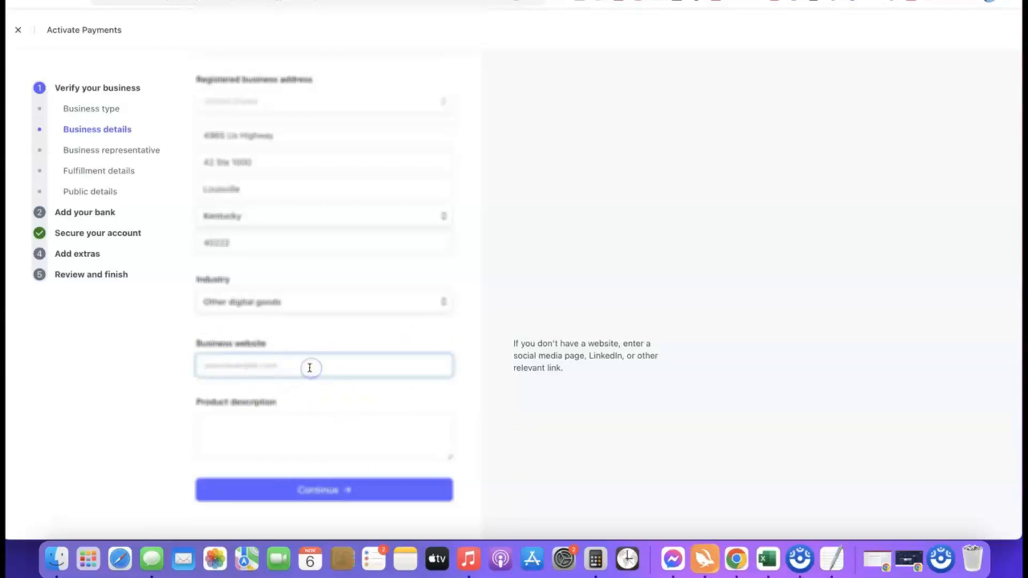
pyautogui.write('https://affiliatebloggingblueprint.com/')
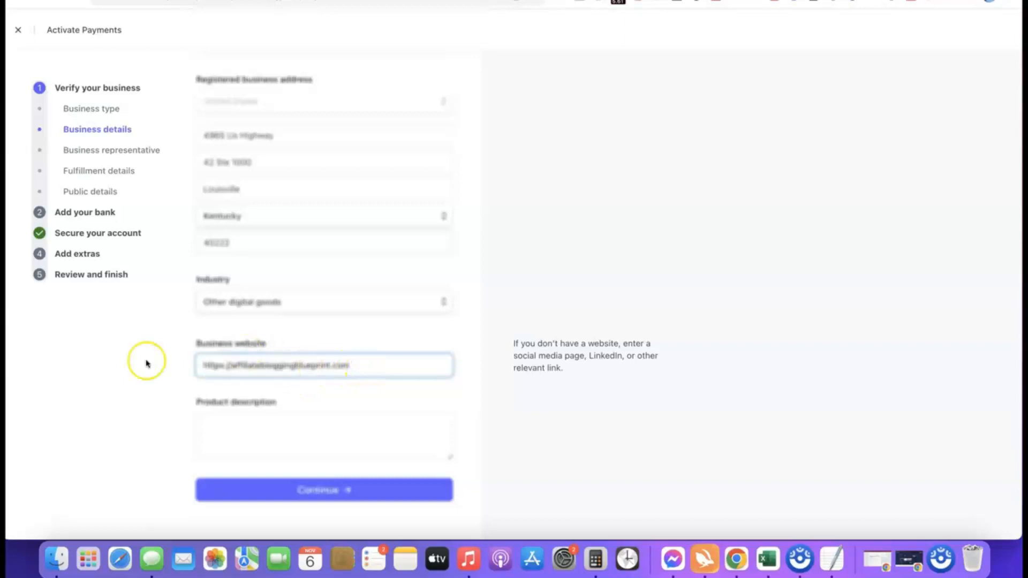
pyautogui.click(118, 372)
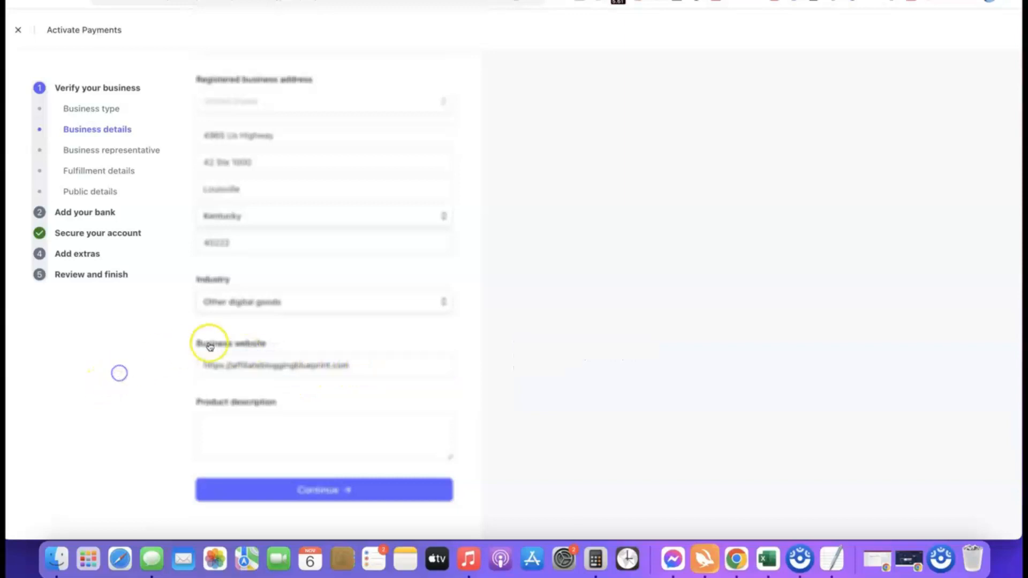
# - Enter the product description "Our product is a digital course training we sell to our site visitors." and submit the business details
pyautogui.click(259, 417)
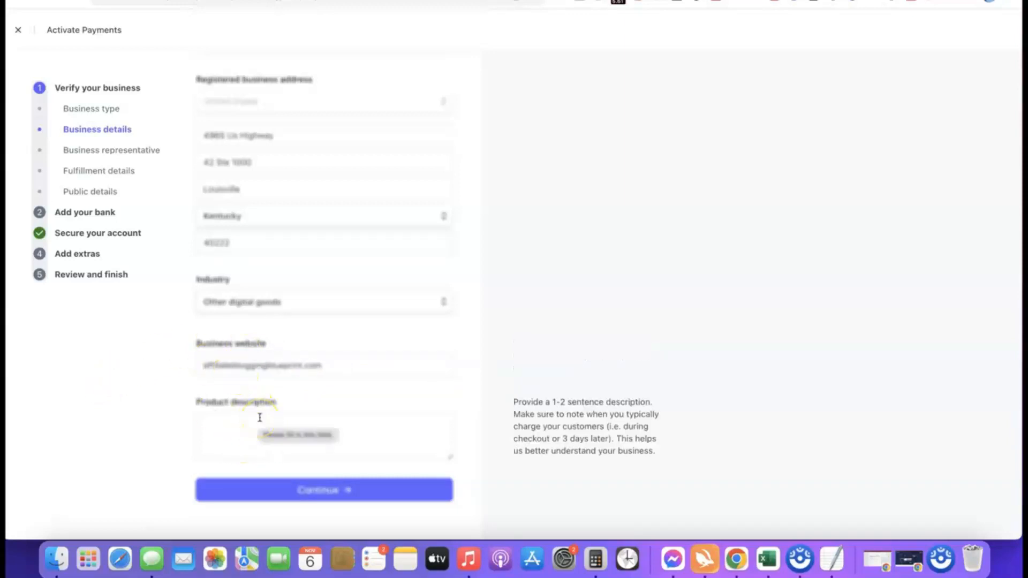
pyautogui.write('Our product is a digital course training we sell to our site visitors.')
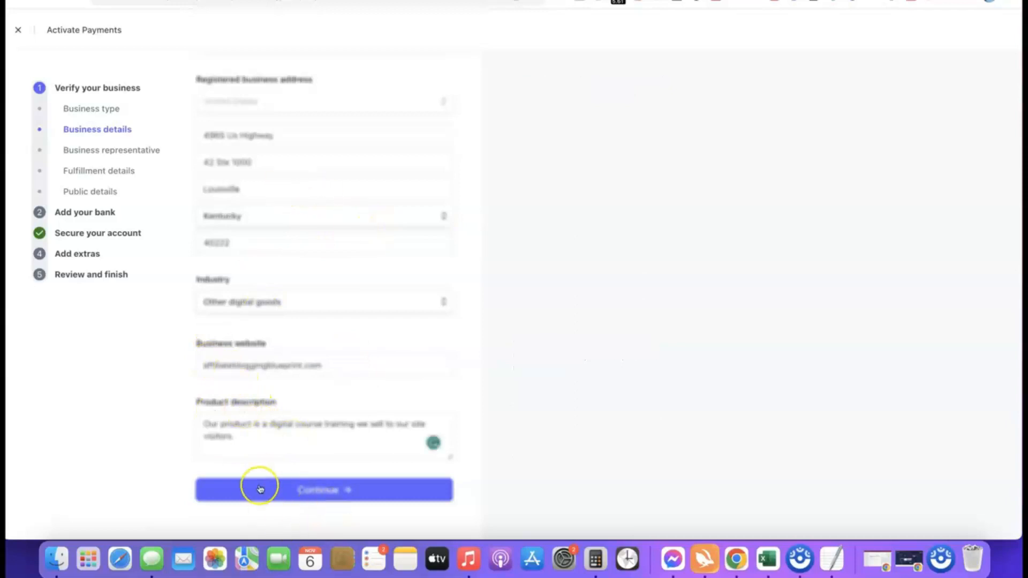
pyautogui.click(310, 491)
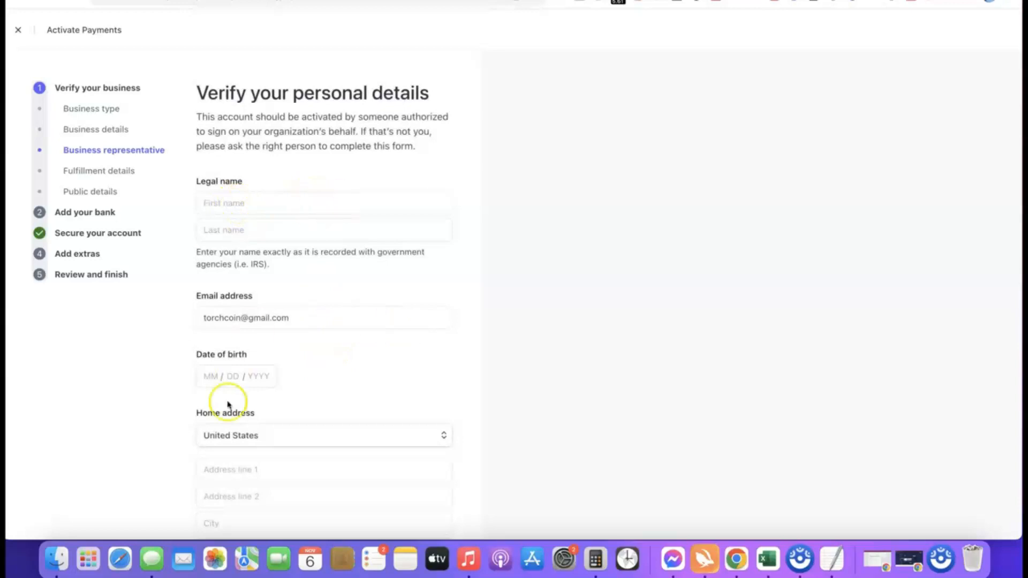
# - Review the personal details required from the business representative, including the country options for the home address
pyautogui.scroll(-1, 284, 369)
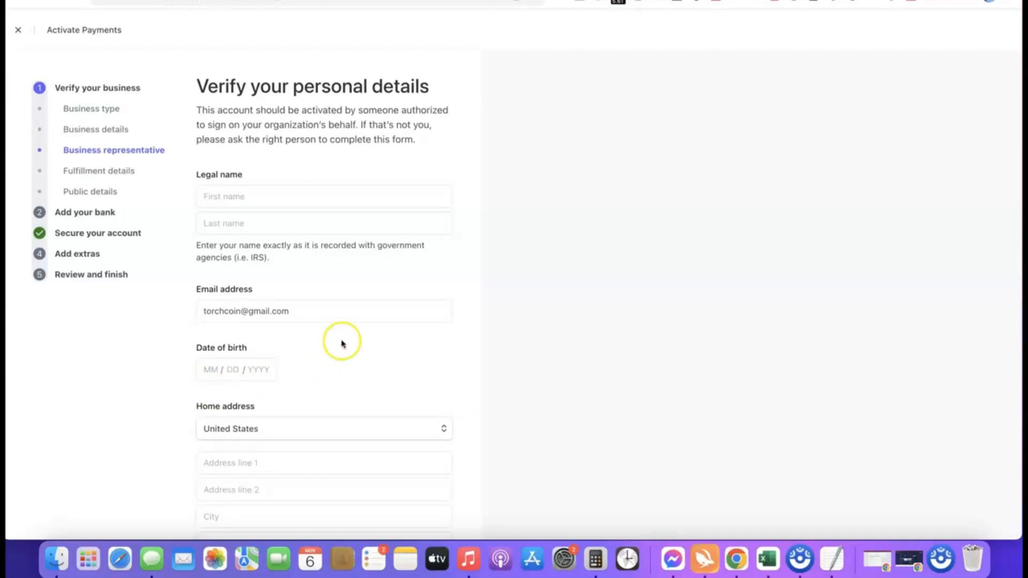
pyautogui.scroll(-3, 354, 375)
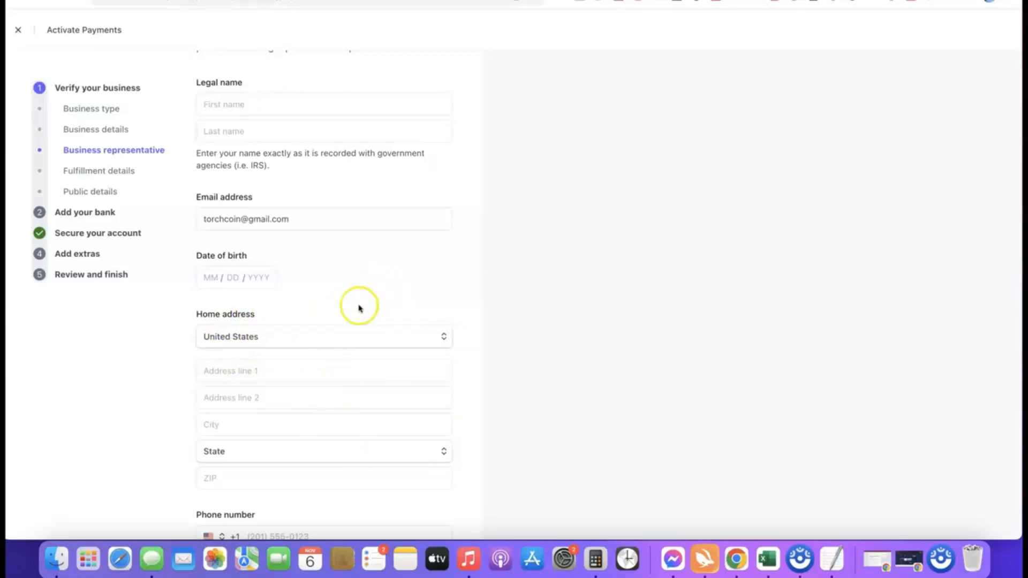
pyautogui.click(440, 336)
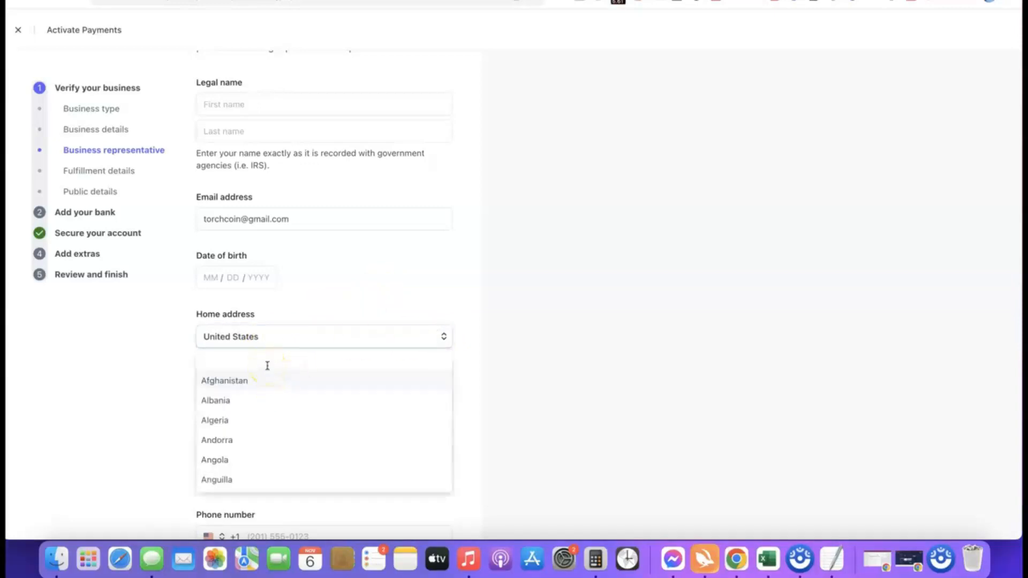
pyautogui.press('Escape')
pyautogui.scroll(-1, 311, 326)
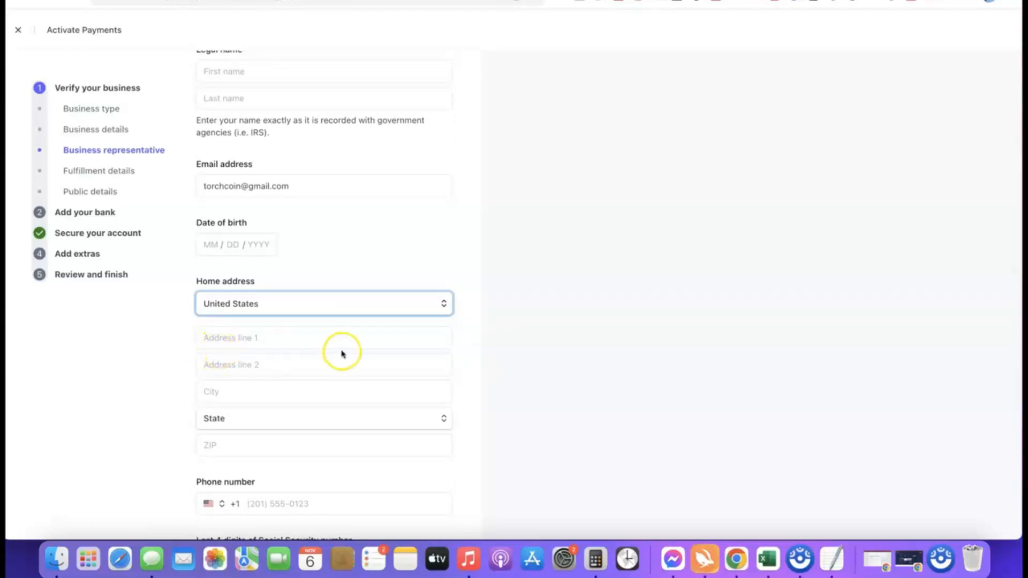
pyautogui.scroll(-3, 332, 356)
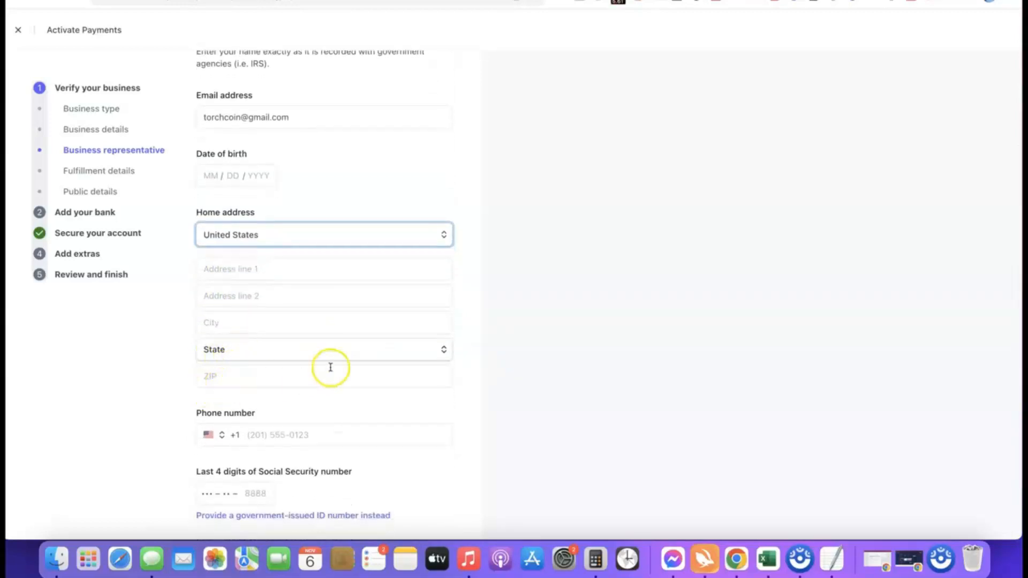
# - Examine the country code options for the phone number and the Social Security number field in the business representative form
pyautogui.scroll(-1, 330, 367)
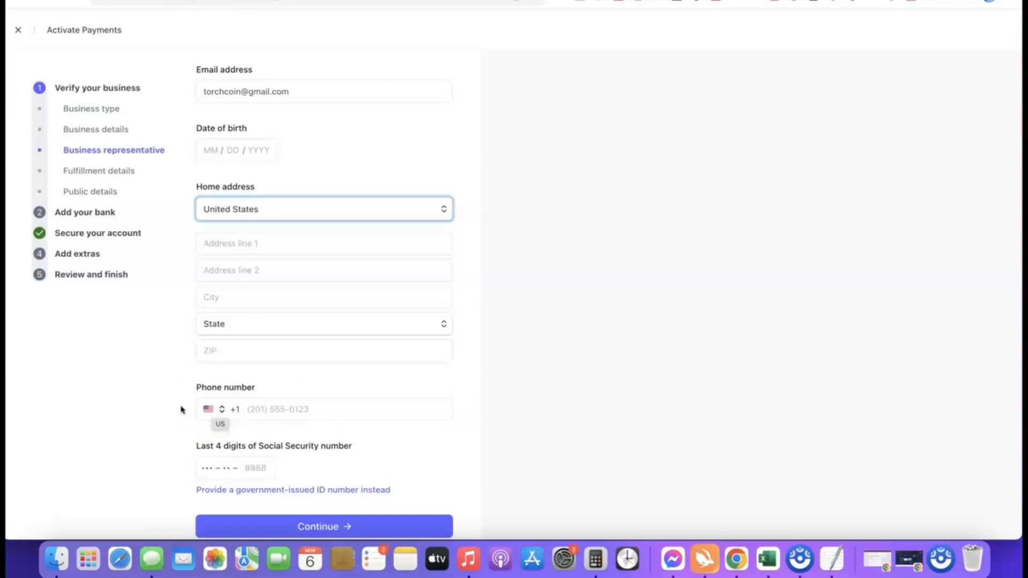
pyautogui.click(234, 425)
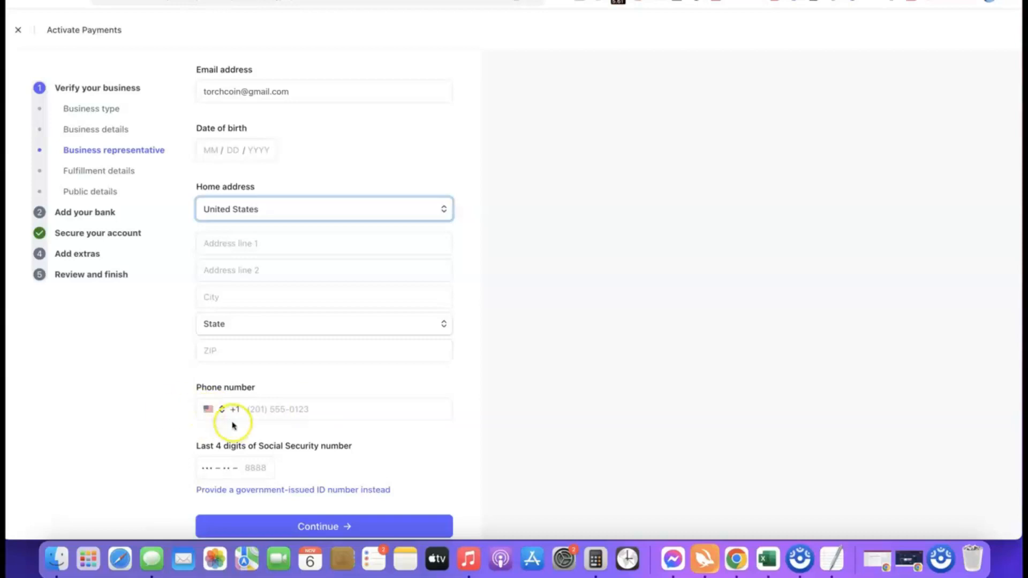
pyautogui.click(210, 409)
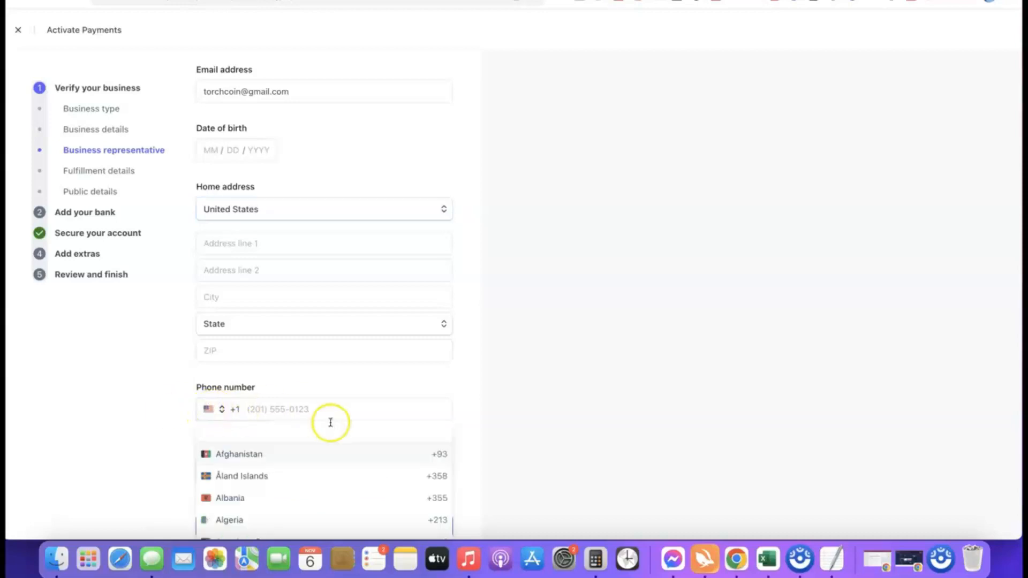
pyautogui.click(473, 418)
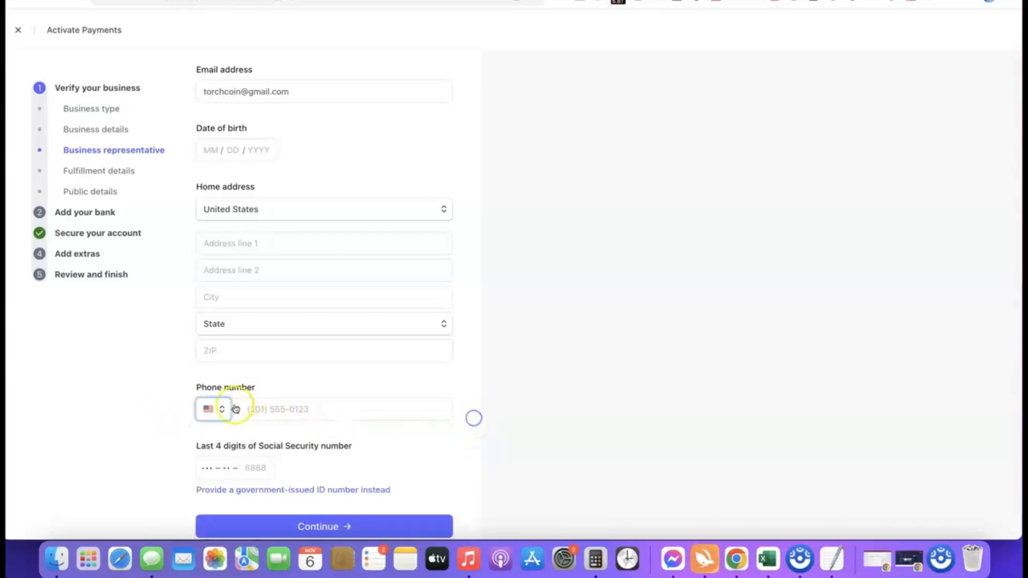
pyautogui.scroll(-2, 422, 404)
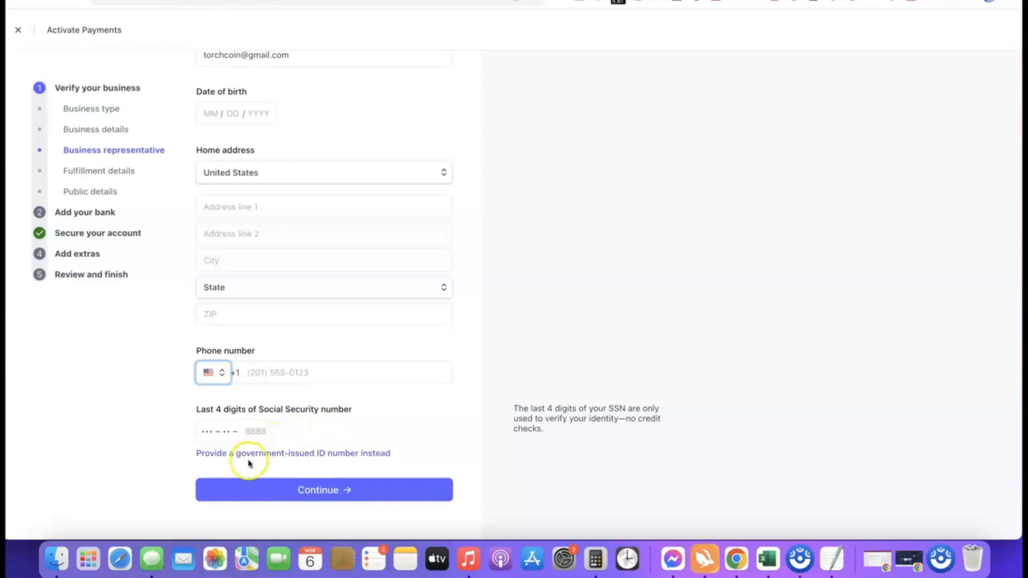
pyautogui.scroll(5, 178, 415)
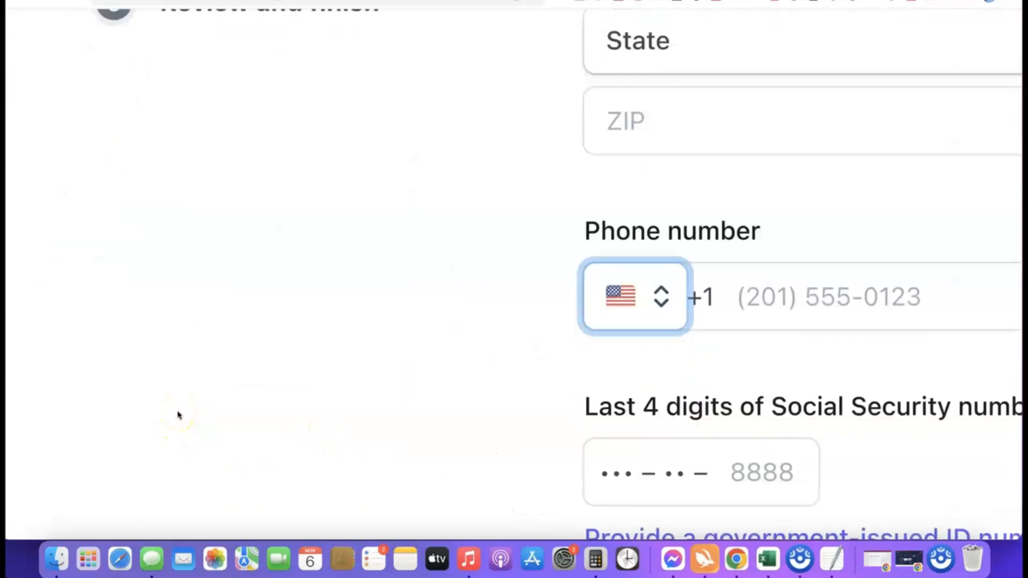
pyautogui.scroll(-3, 179, 415)
pyautogui.hscroll(5, 178, 415)
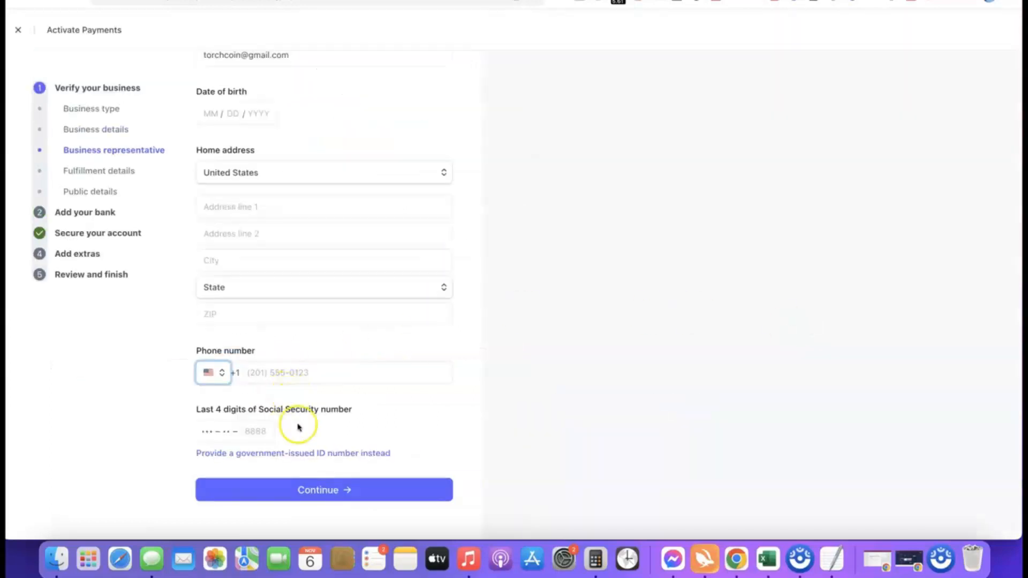
# - Switch identity verification from the Social Security digits to a government-issued ID number and set its issuing country to NG
pyautogui.click(296, 453)
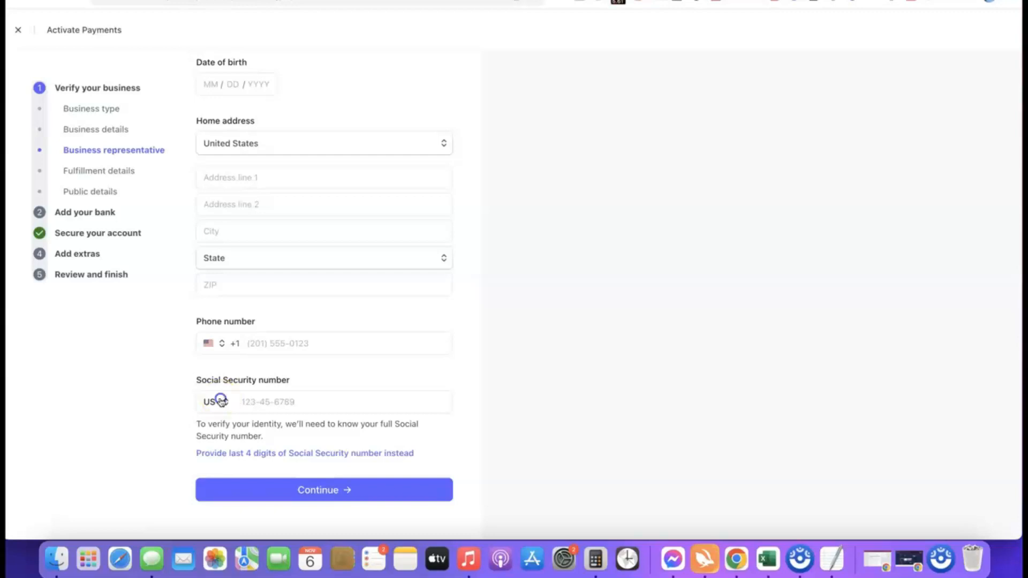
pyautogui.click(220, 402)
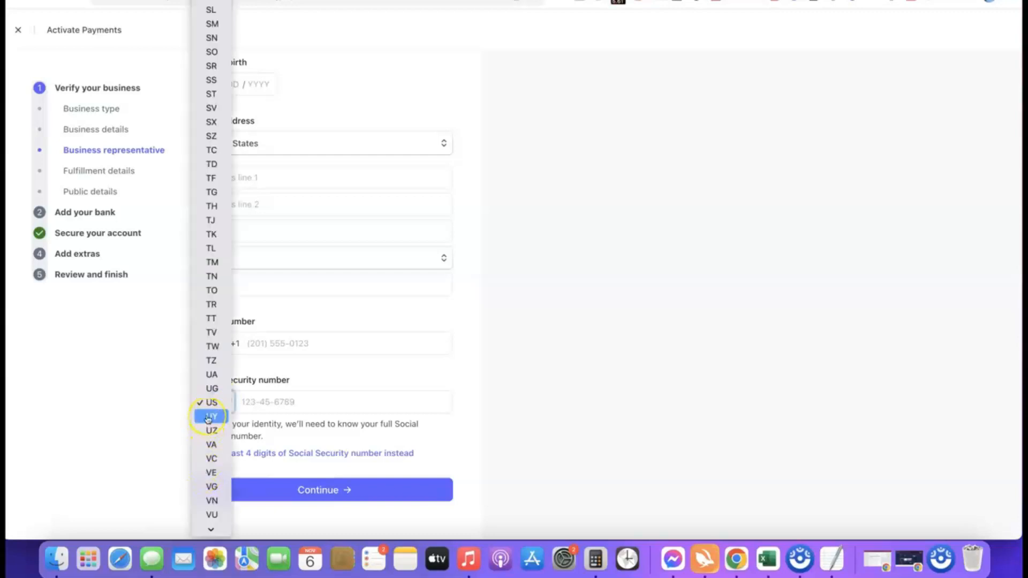
pyautogui.scroll(-2, 212, 222)
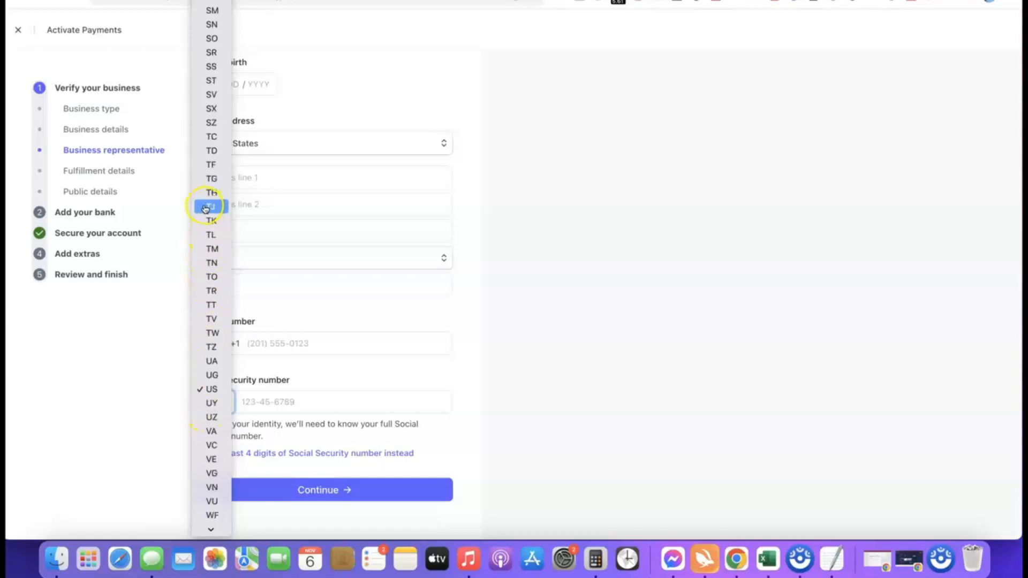
pyautogui.click(212, 224)
pyautogui.scroll(-1, 211, 223)
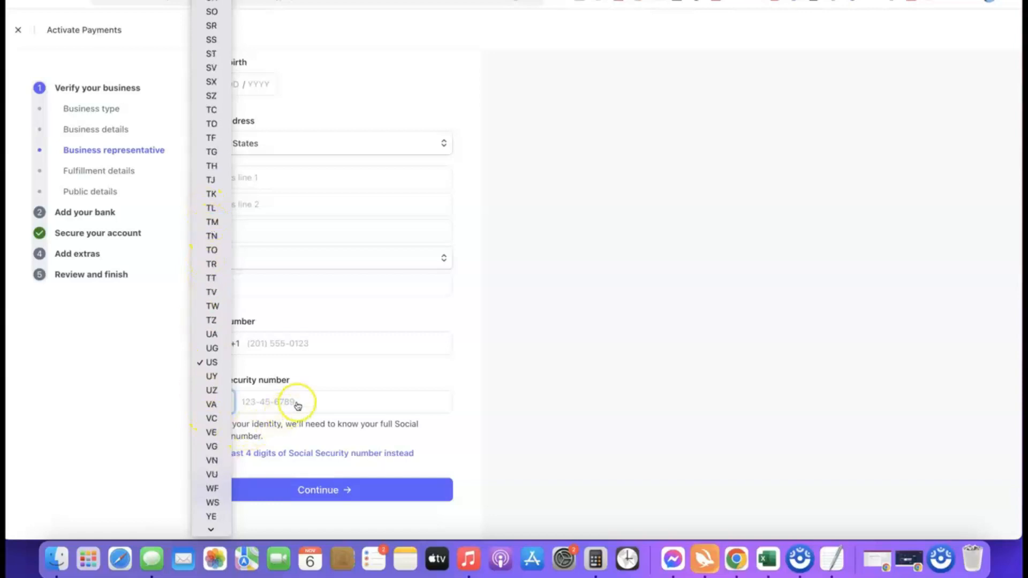
pyautogui.click(464, 401)
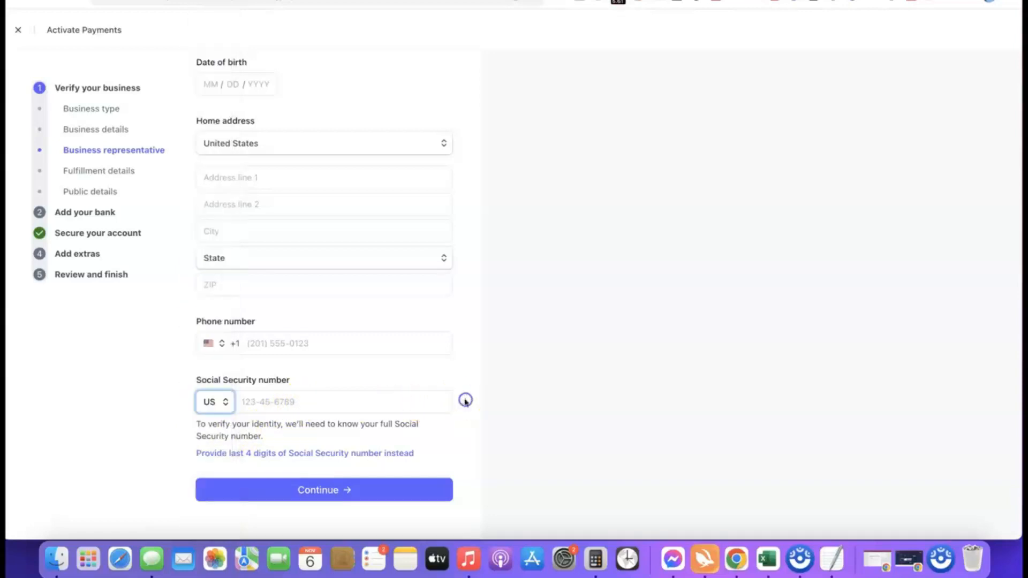
pyautogui.click(221, 411)
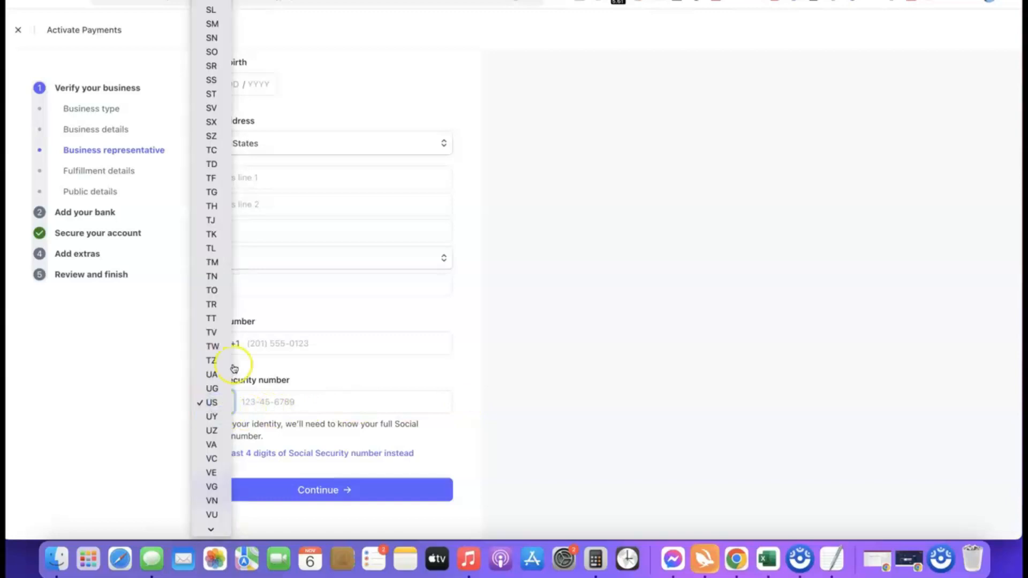
pyautogui.scroll(-3, 214, 374)
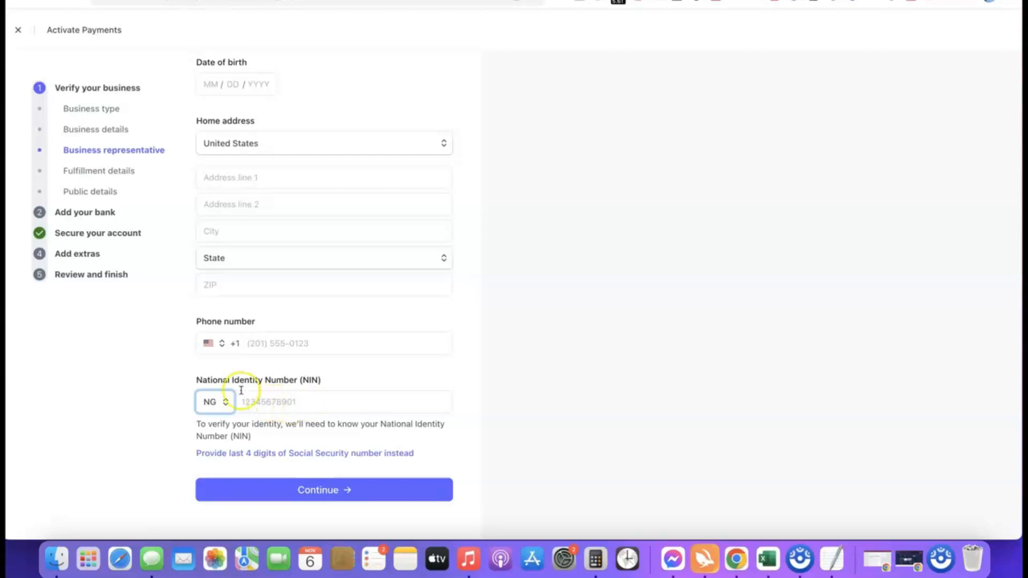
# - Set the representative's phone country code to Nigeria (+234), check the remaining fields and submit the representative details
pyautogui.click(209, 343)
pyautogui.click(220, 367)
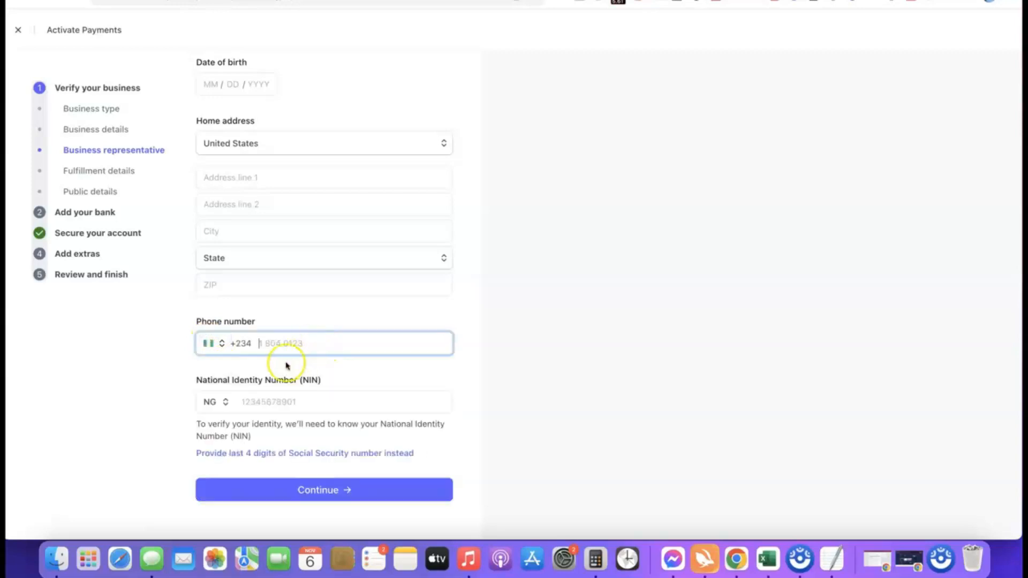
pyautogui.scroll(3, 289, 316)
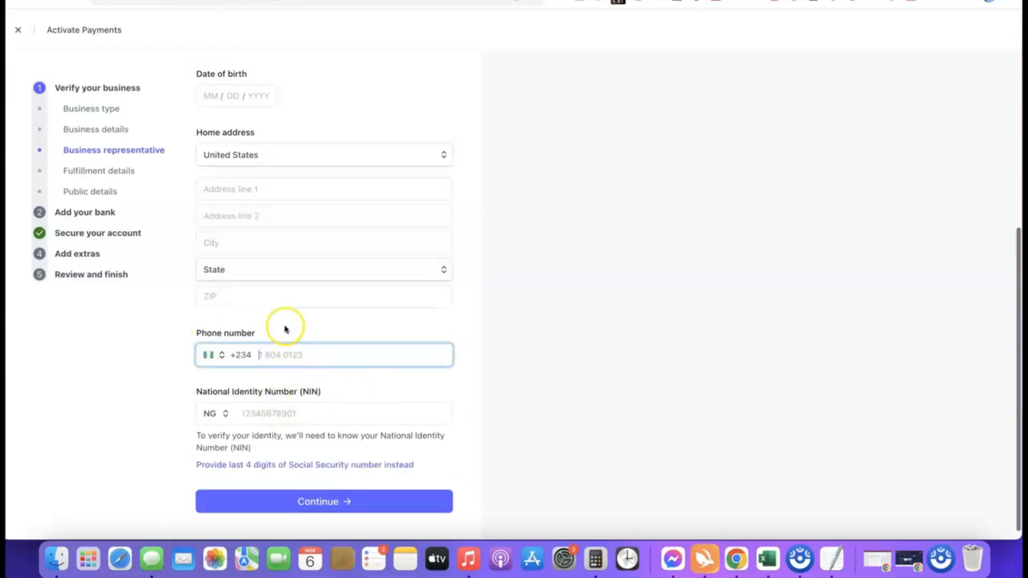
pyautogui.scroll(-3, 366, 240)
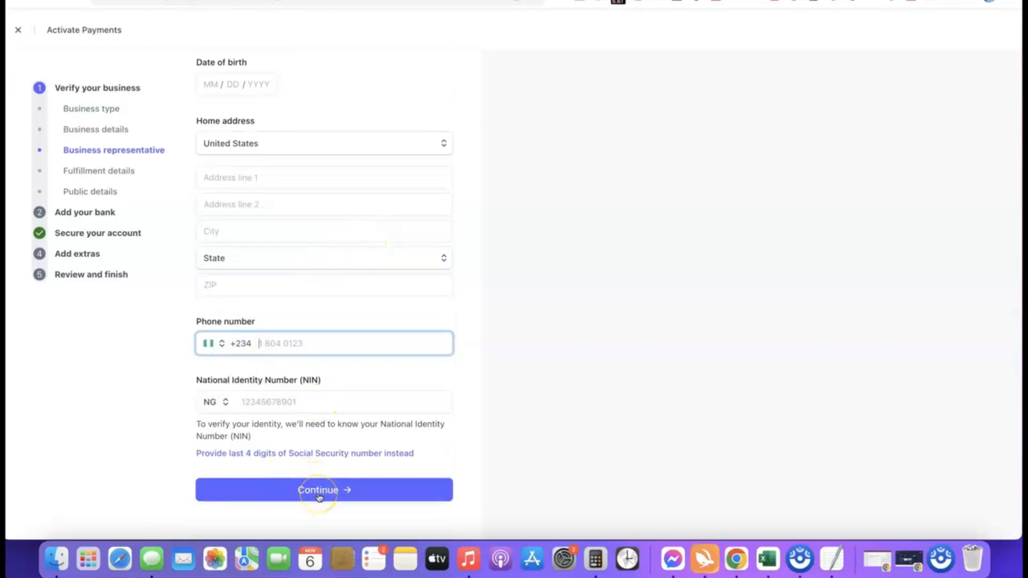
pyautogui.scroll(4, 337, 379)
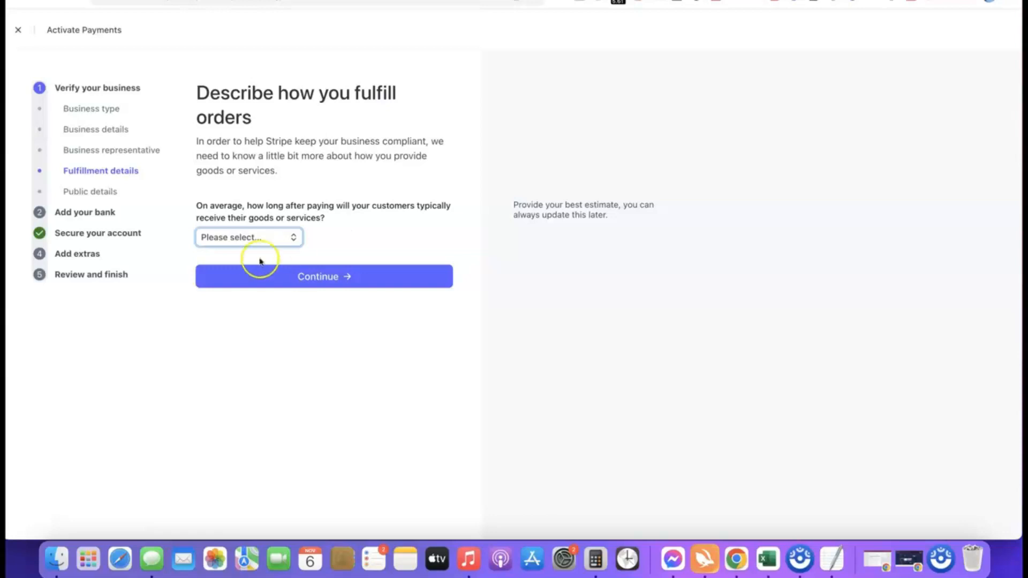
# - Set the average time for customers to receive their goods or services to Within one day and submit the fulfillment details
pyautogui.click(270, 243)
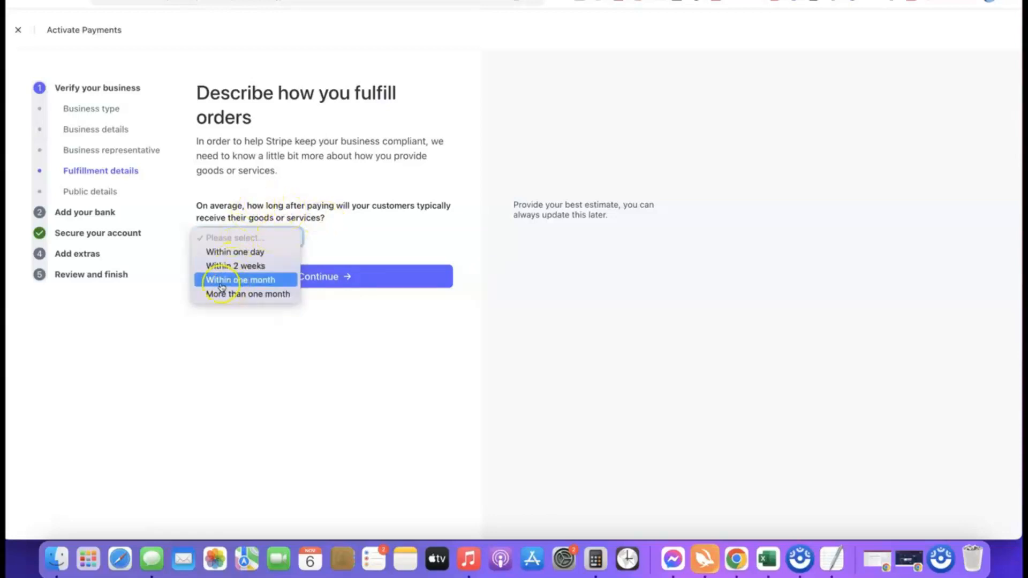
pyautogui.click(250, 267)
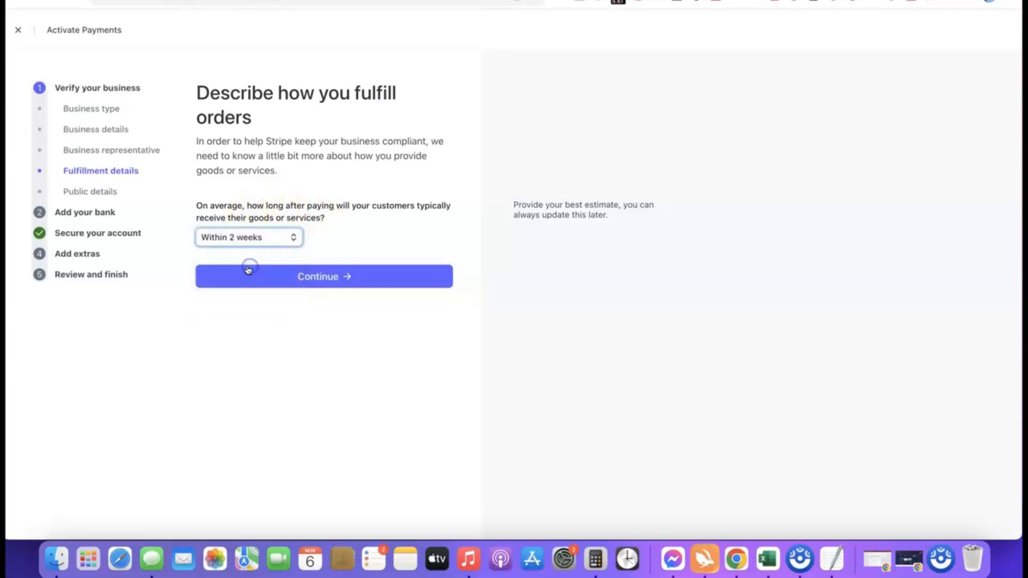
pyautogui.click(268, 238)
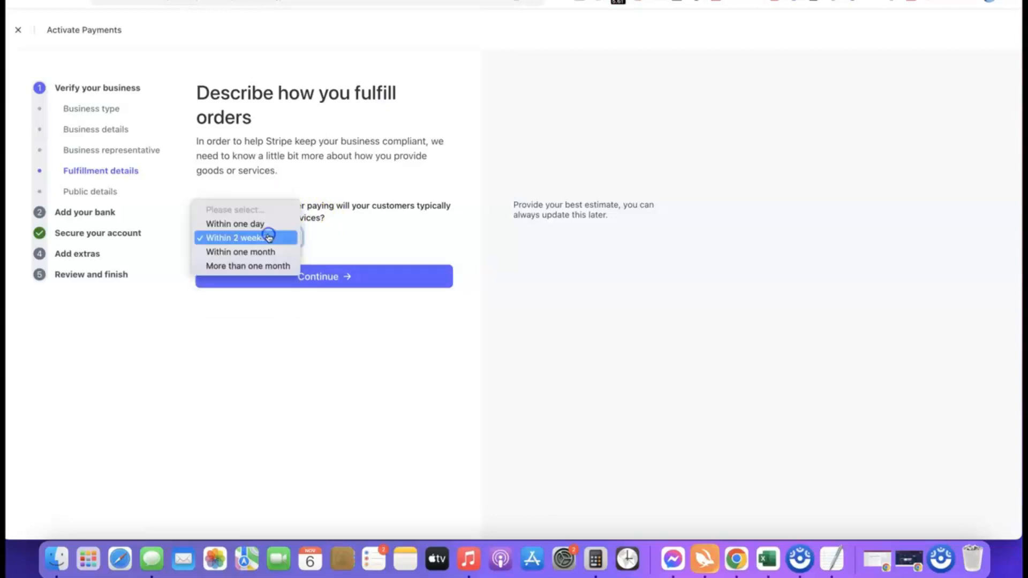
pyautogui.click(238, 224)
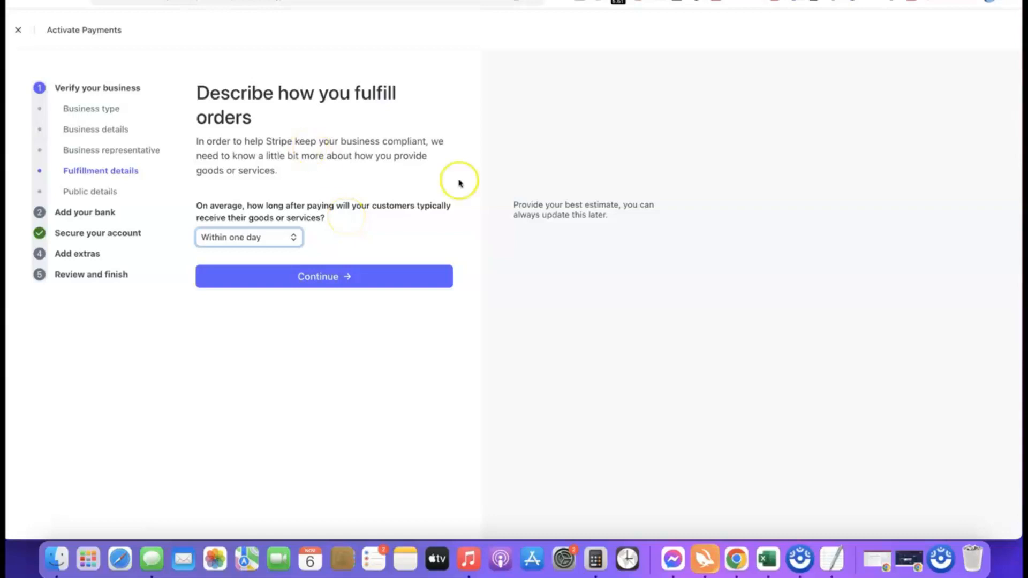
pyautogui.click(321, 277)
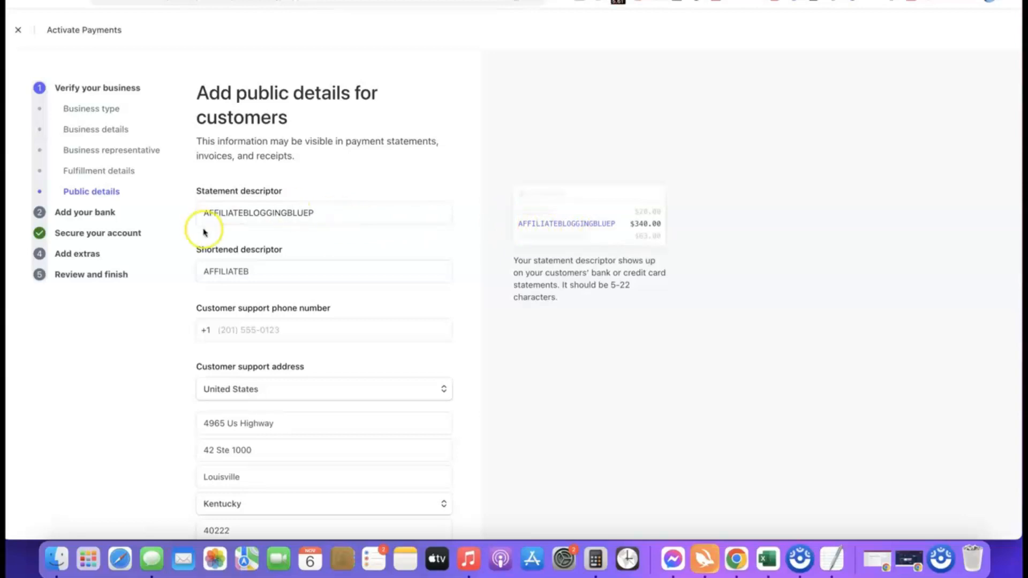
# - Check the statement descriptors, customer support phone number and support address, and submit the public details
pyautogui.click(268, 273)
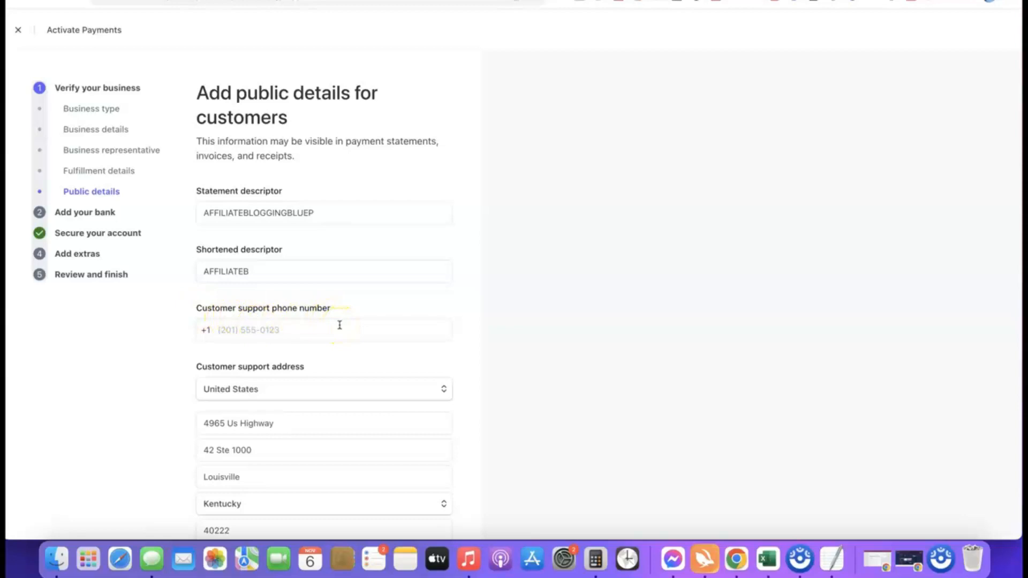
pyautogui.scroll(-3, 258, 223)
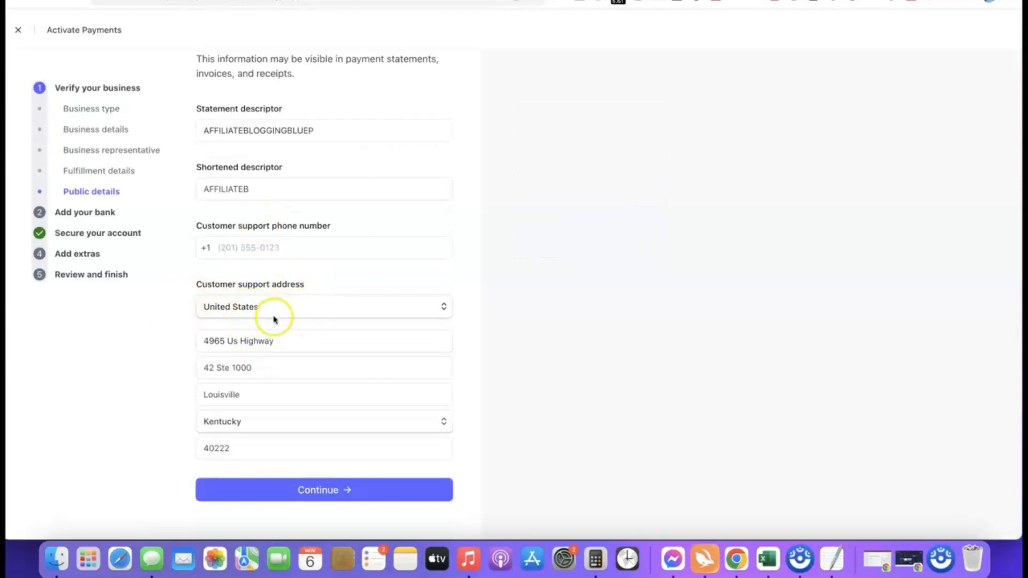
pyautogui.scroll(3, 271, 319)
pyautogui.moveTo(339, 209)
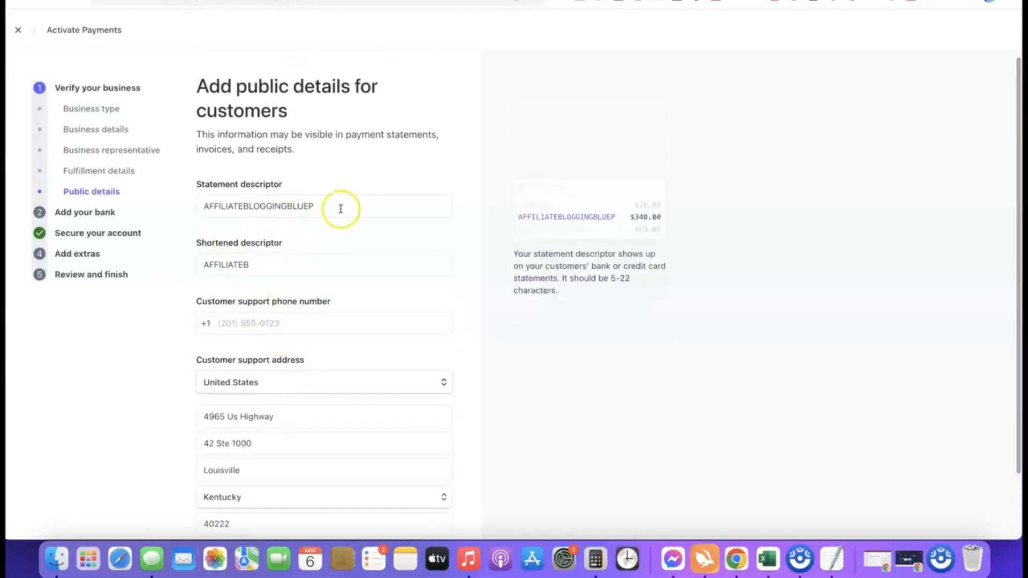
pyautogui.scroll(-3, 300, 179)
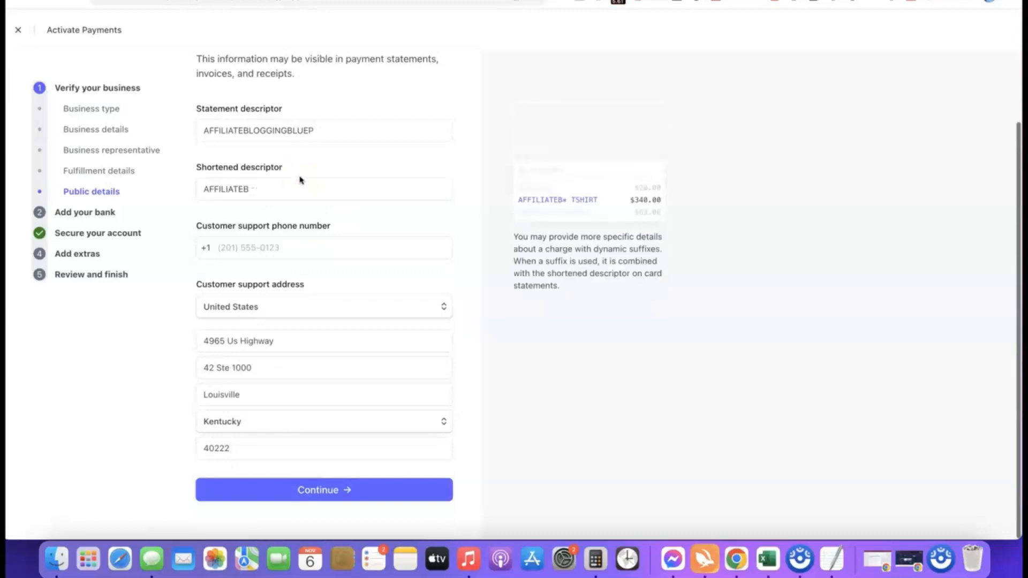
pyautogui.click(268, 488)
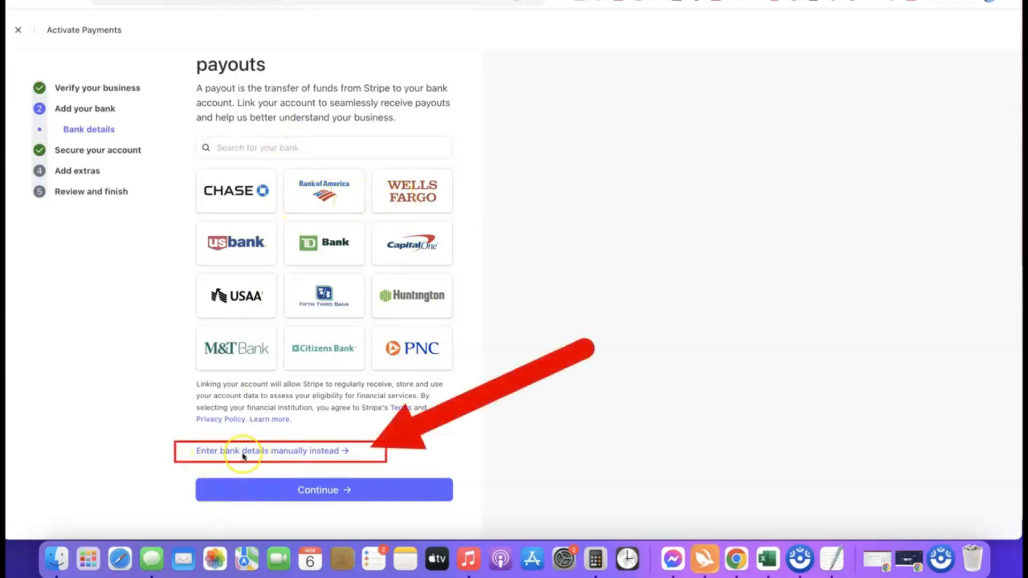
# - Add the payout bank manually with its routing number and confirmed account number, save it and continue
pyautogui.click(299, 452)
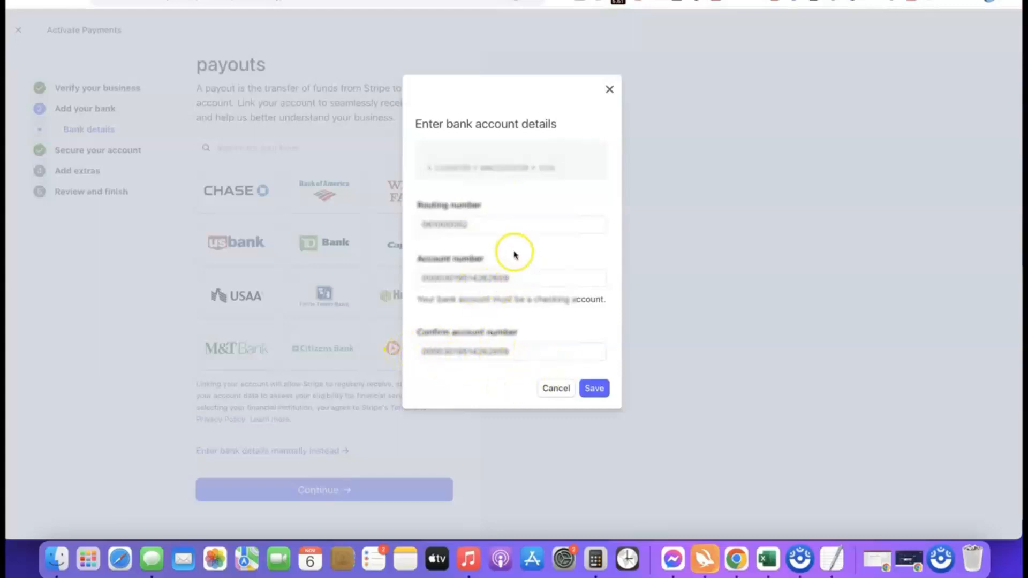
pyautogui.click(598, 391)
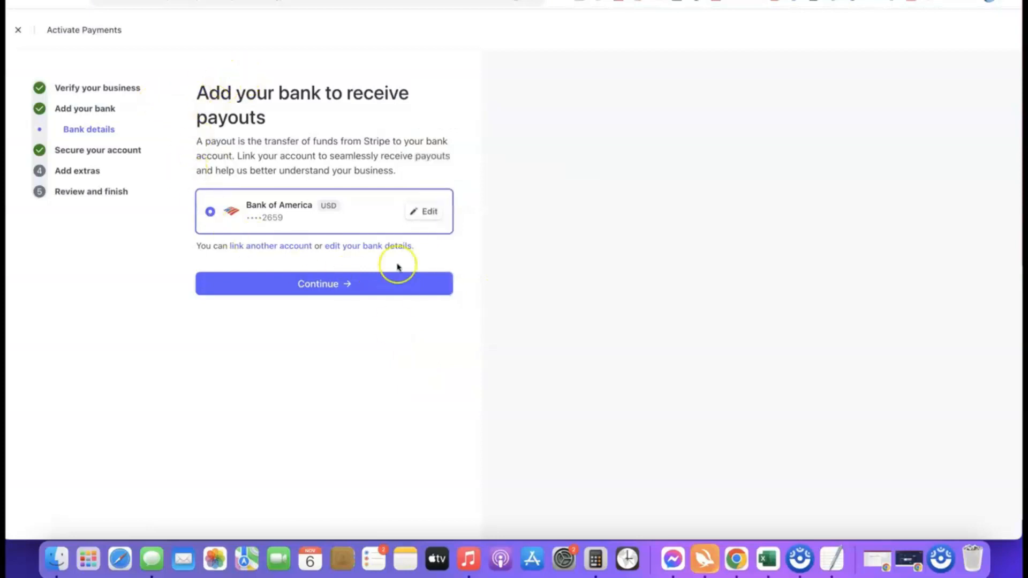
pyautogui.click(318, 284)
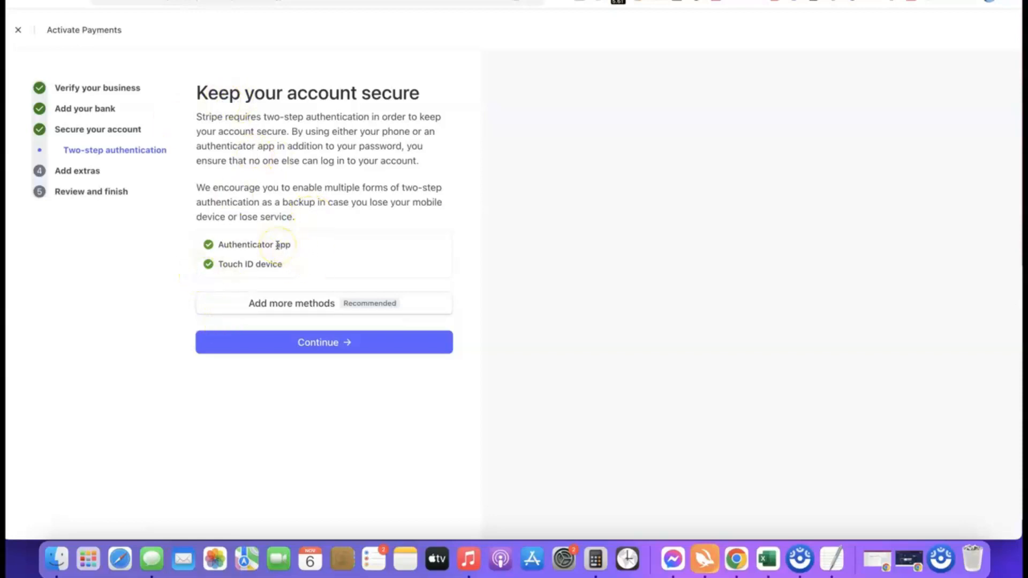
# - Keep the existing two-step authentication methods, skip the automated sales tax calculation and proceed past the climate contributions to the summary
pyautogui.click(328, 346)
pyautogui.scroll(-1, 360, 167)
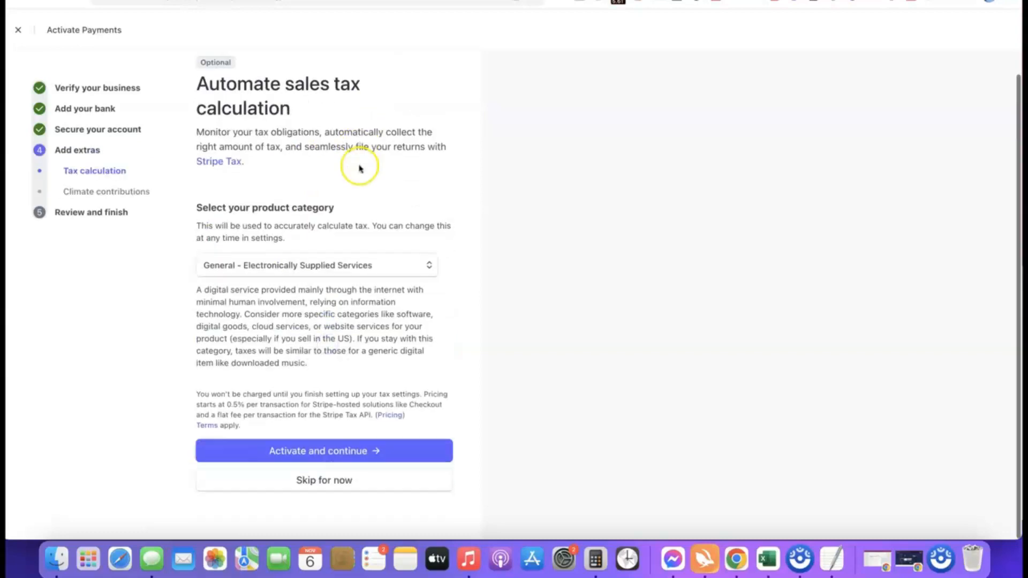
pyautogui.click(319, 483)
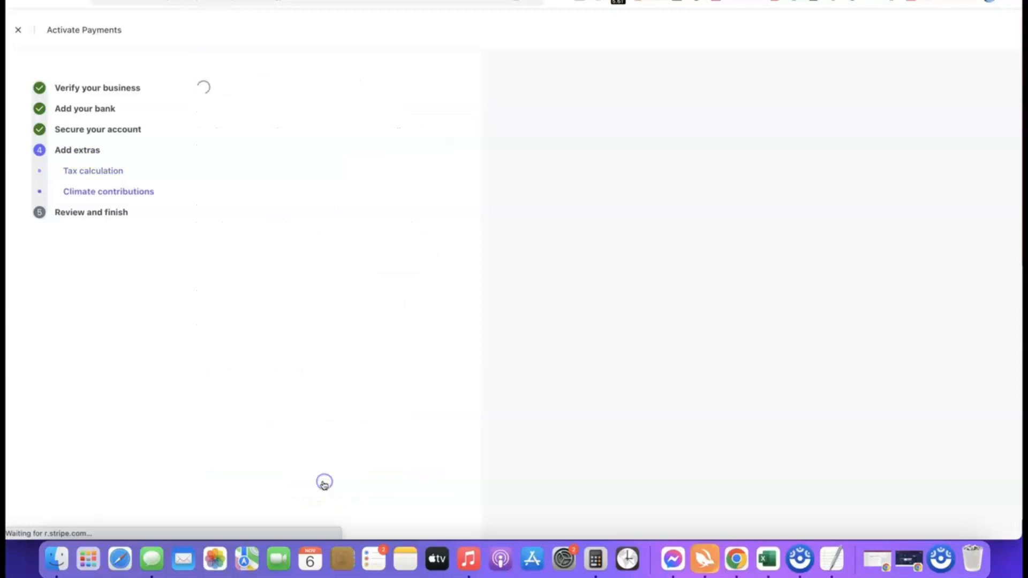
pyautogui.click(341, 489)
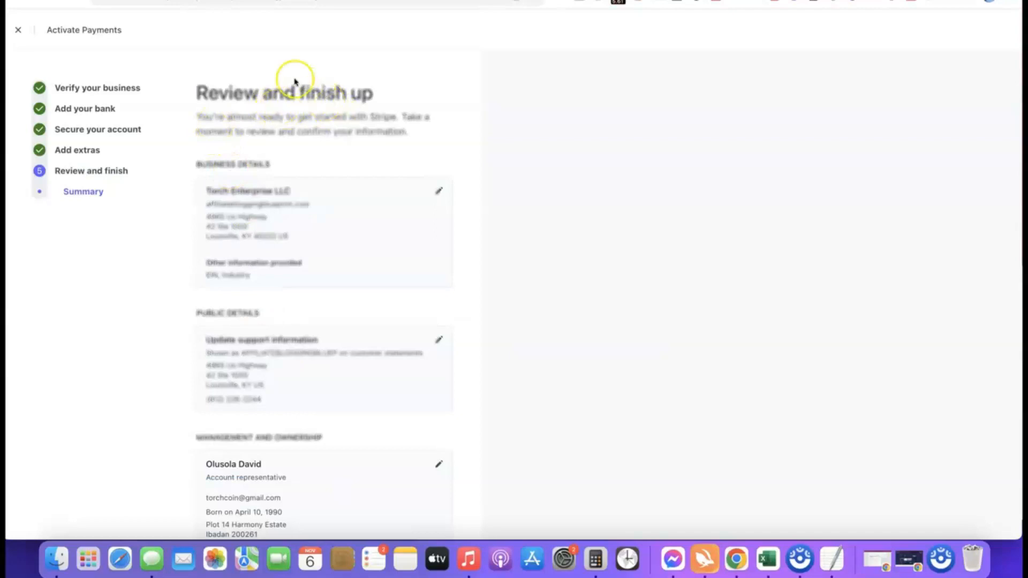
# - Review the activation summary of business, public, representative and payout details, and agree and submit it
pyautogui.scroll(-5, 294, 82)
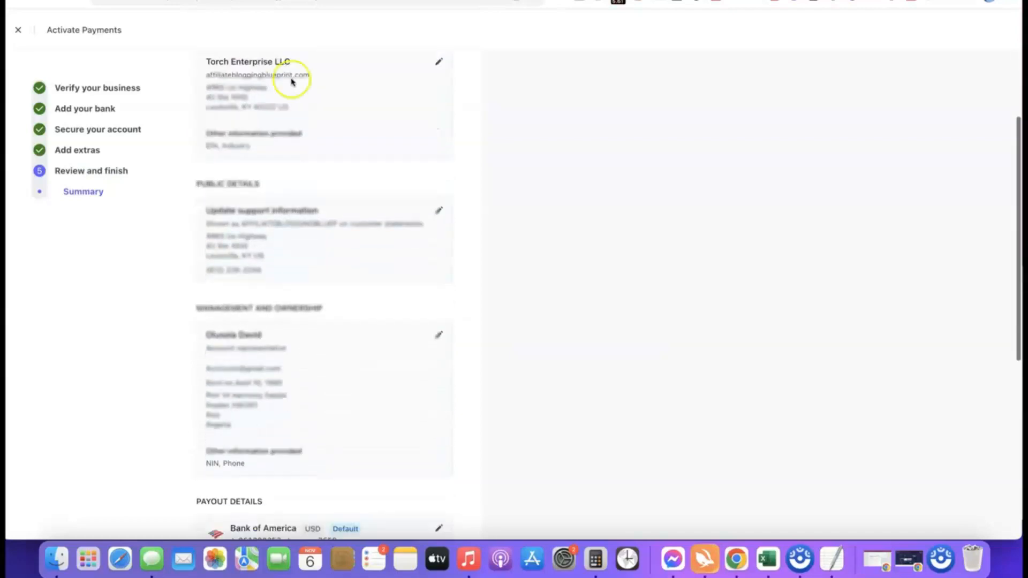
pyautogui.scroll(2, 278, 82)
pyautogui.scroll(-10, 323, 105)
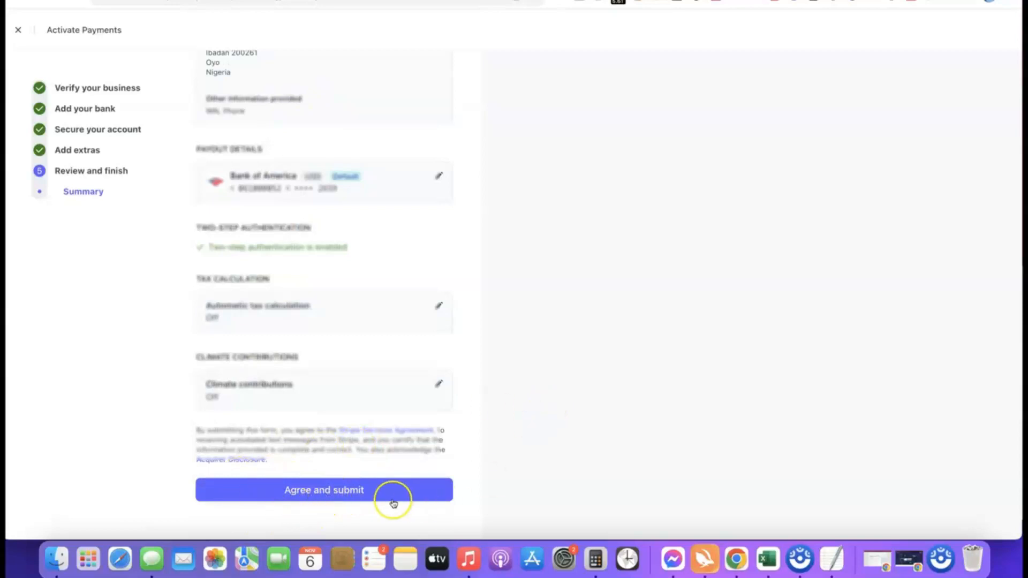
pyautogui.click(304, 490)
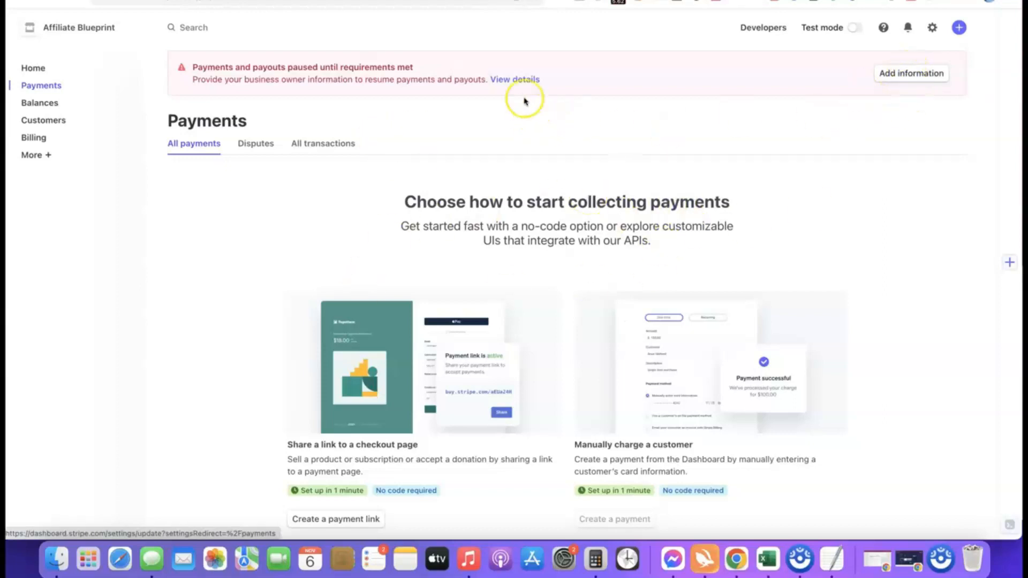
# - Open the missing required business owner information and start updating the account representative's entry under Management and Ownership
pyautogui.click(891, 74)
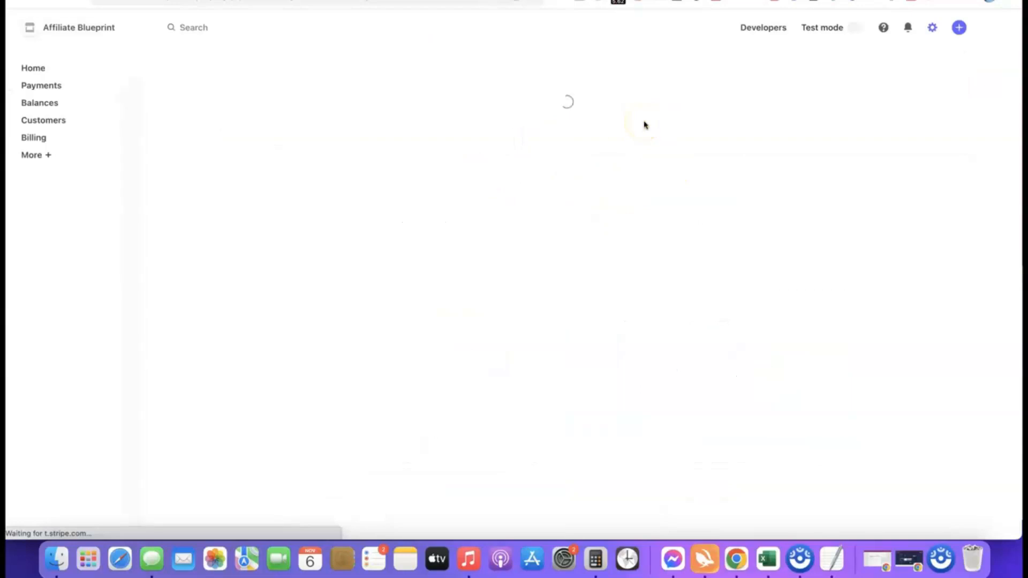
pyautogui.scroll(-2, 523, 142)
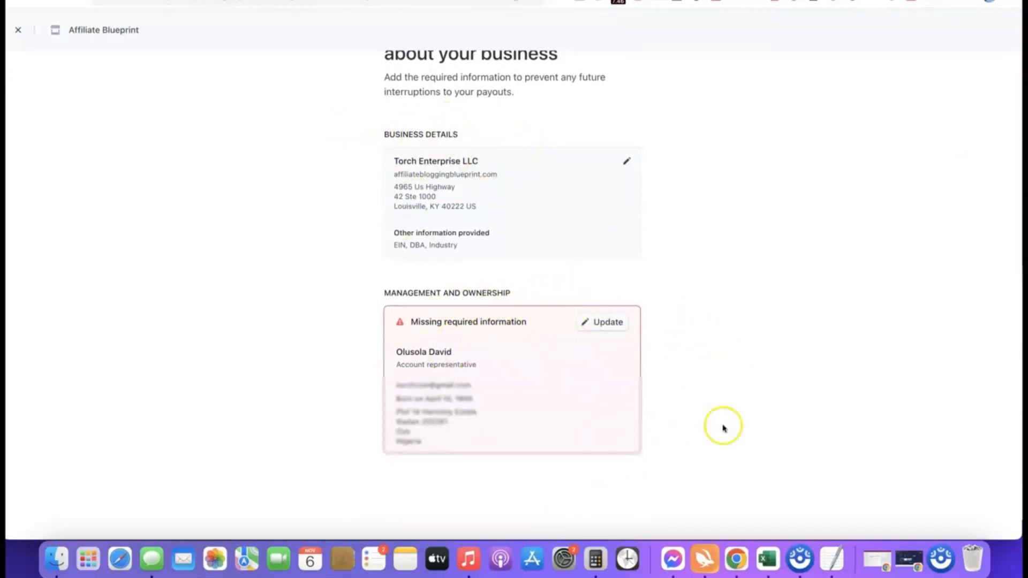
pyautogui.scroll(-1, 755, 296)
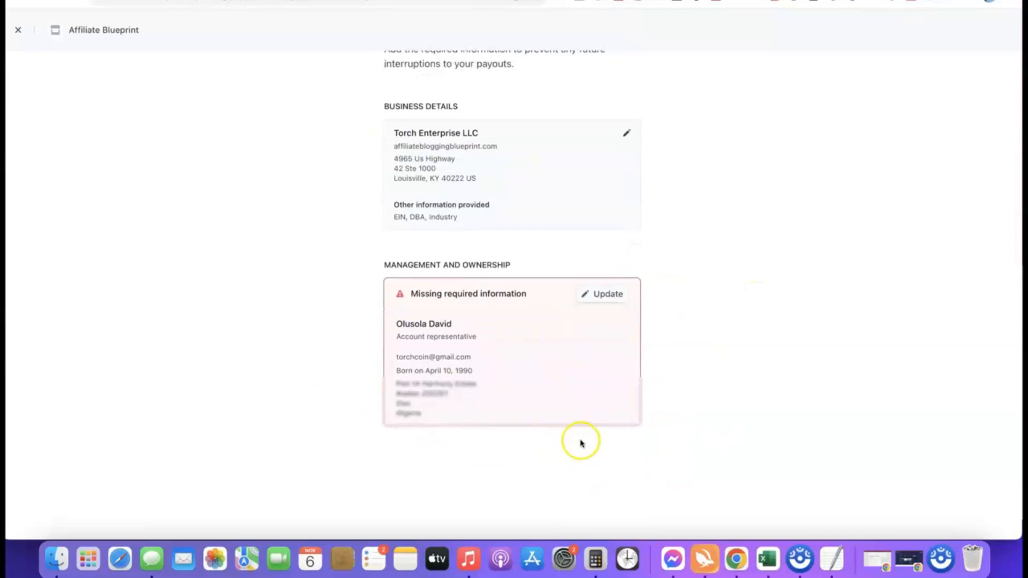
pyautogui.click(605, 298)
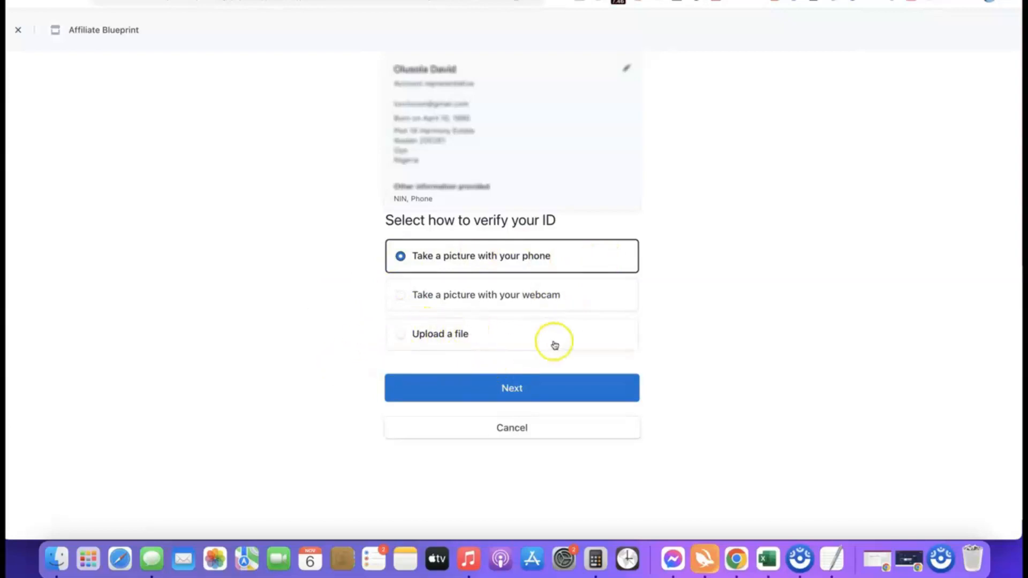
# - Choose to verify the representative's ID by uploading a file, with Driver's license as the identification type
pyautogui.click(410, 334)
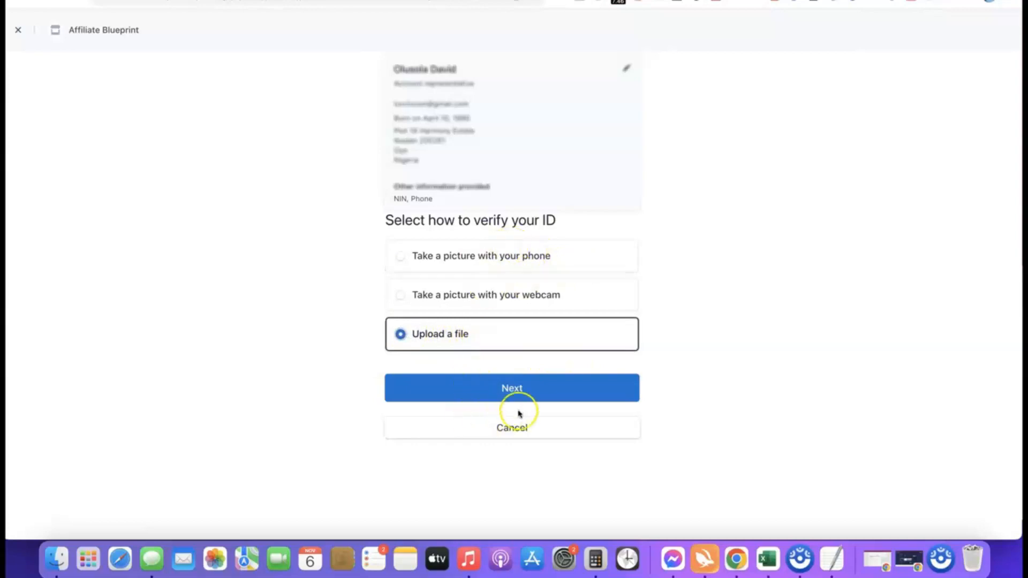
pyautogui.click(509, 387)
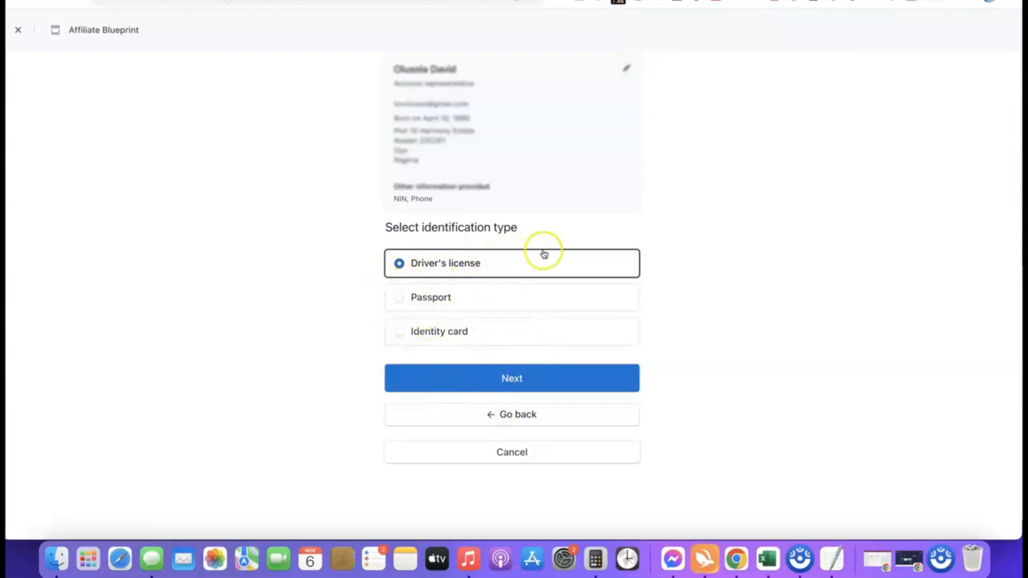
pyautogui.click(512, 380)
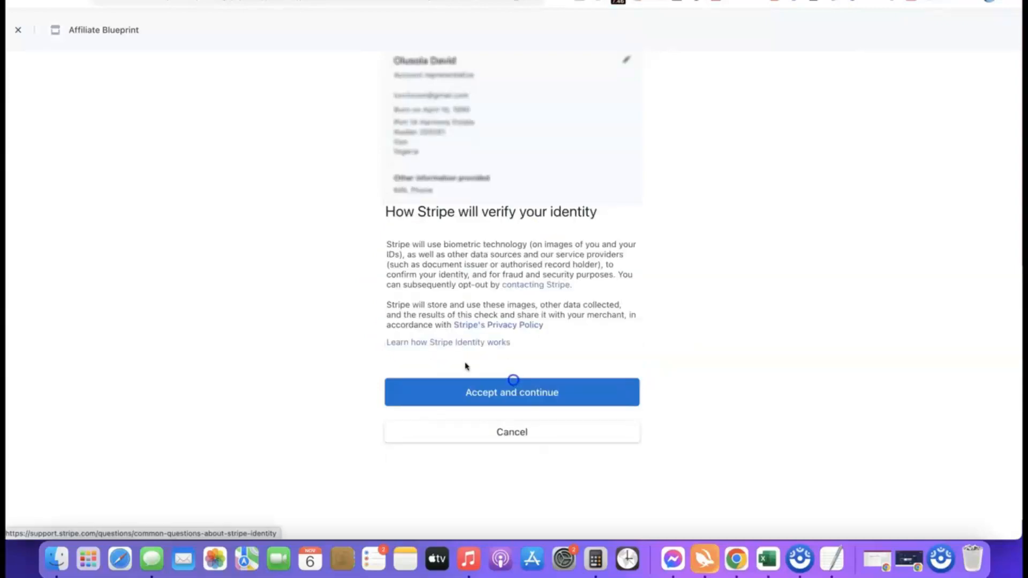
# - Accept the identity verification terms and upload the Drivers License image as the front of the document
pyautogui.click(498, 394)
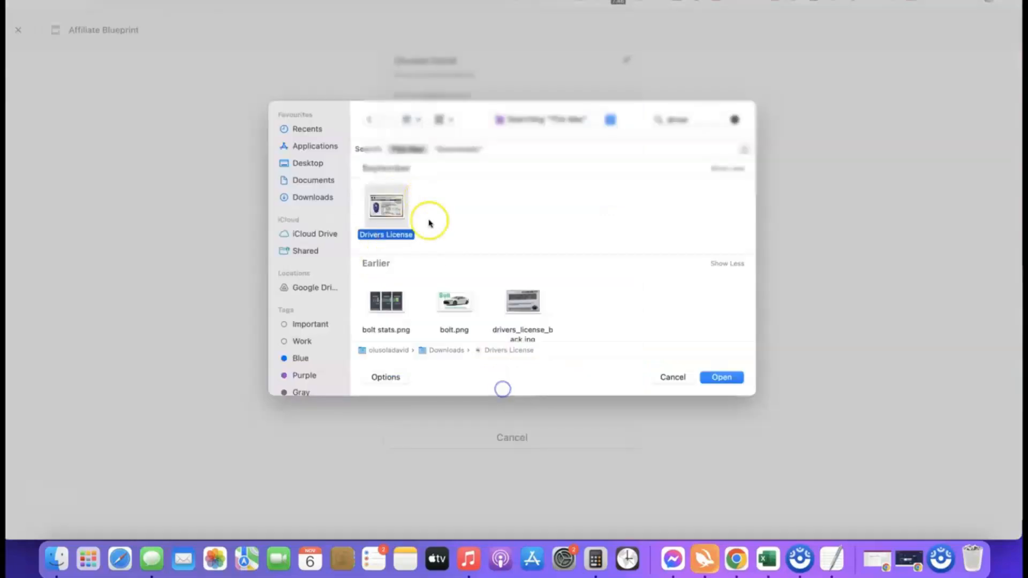
pyautogui.click(718, 378)
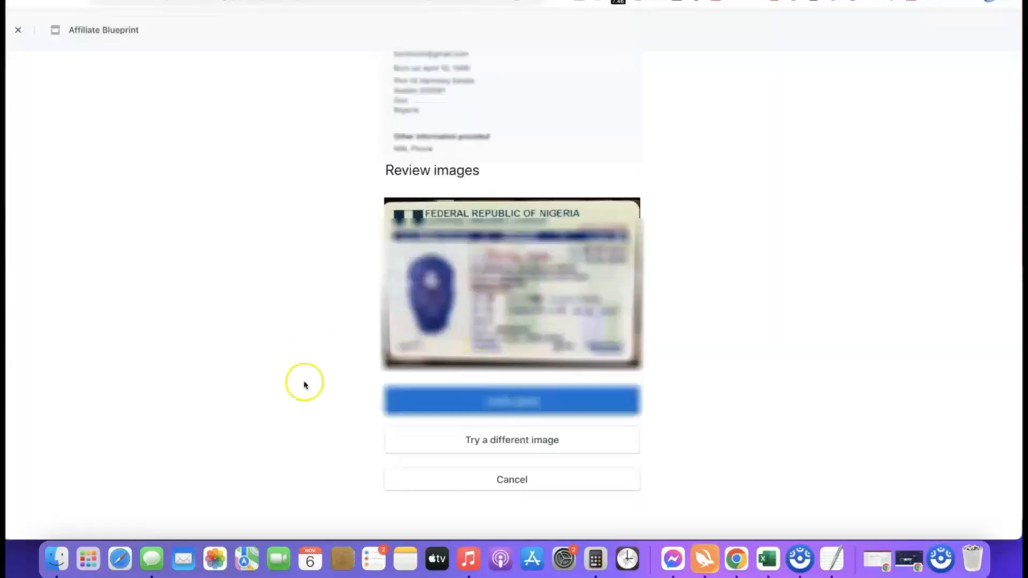
pyautogui.click(514, 401)
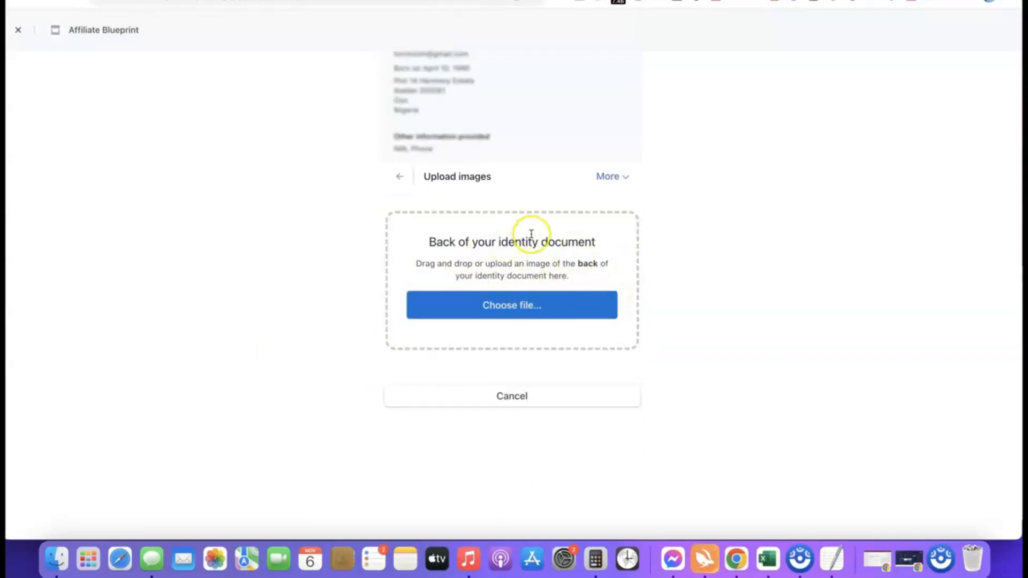
# - Upload drivers_license_back.jpg as the back of the identity document, continue with that image anyway and go to the dashboard
pyautogui.click(514, 307)
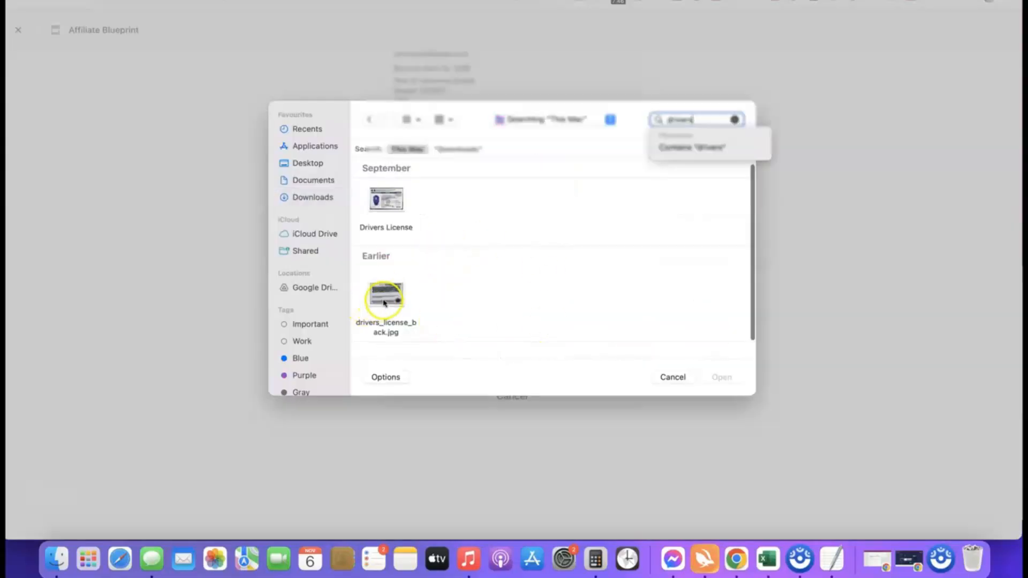
pyautogui.click(383, 303)
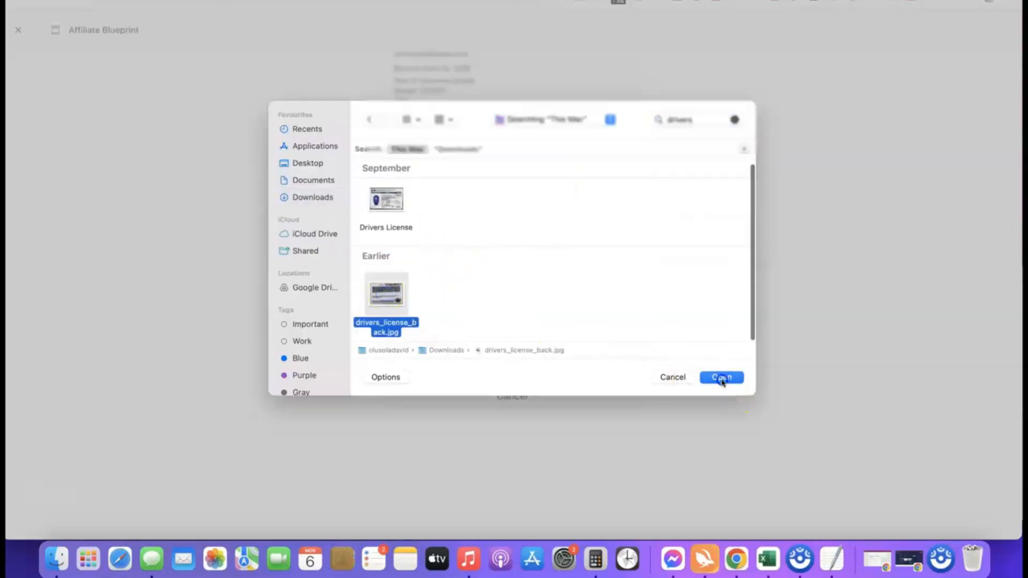
pyautogui.click(721, 378)
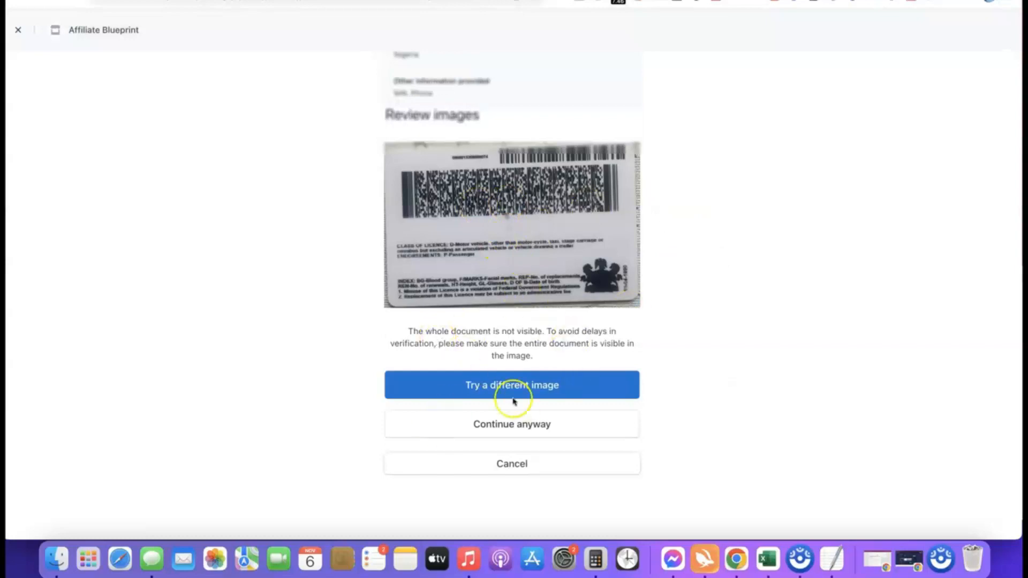
pyautogui.click(506, 424)
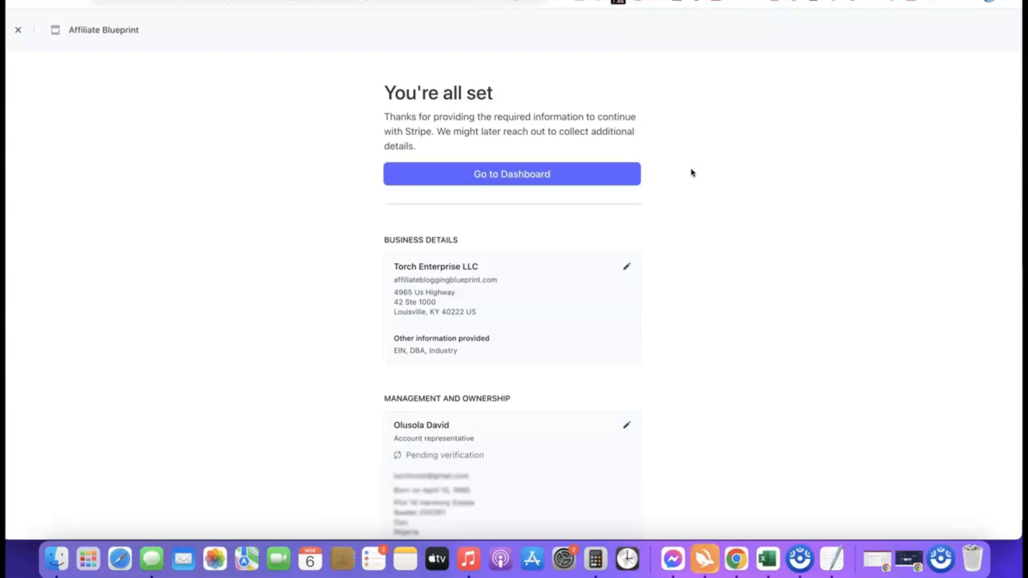
pyautogui.click(511, 173)
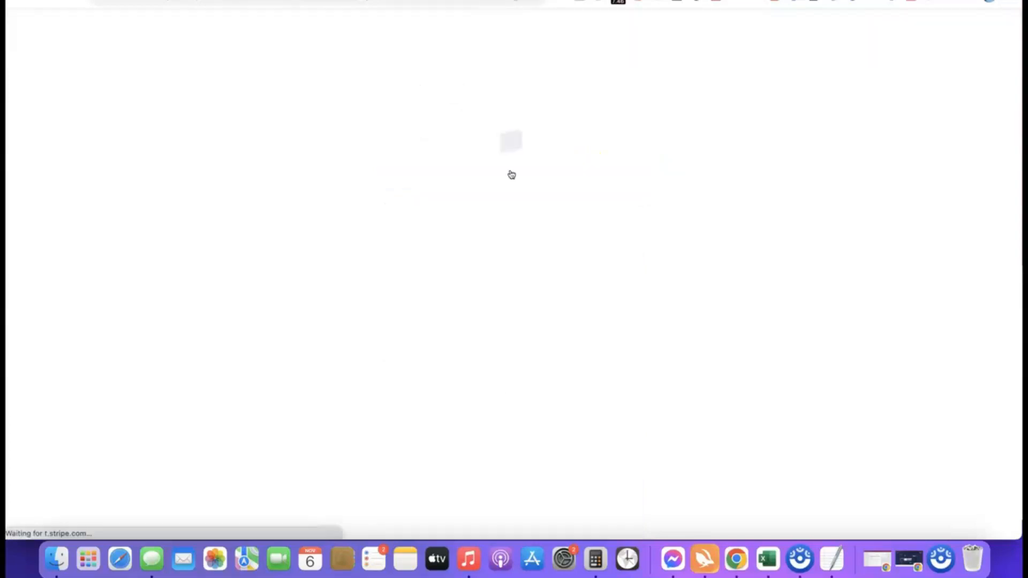